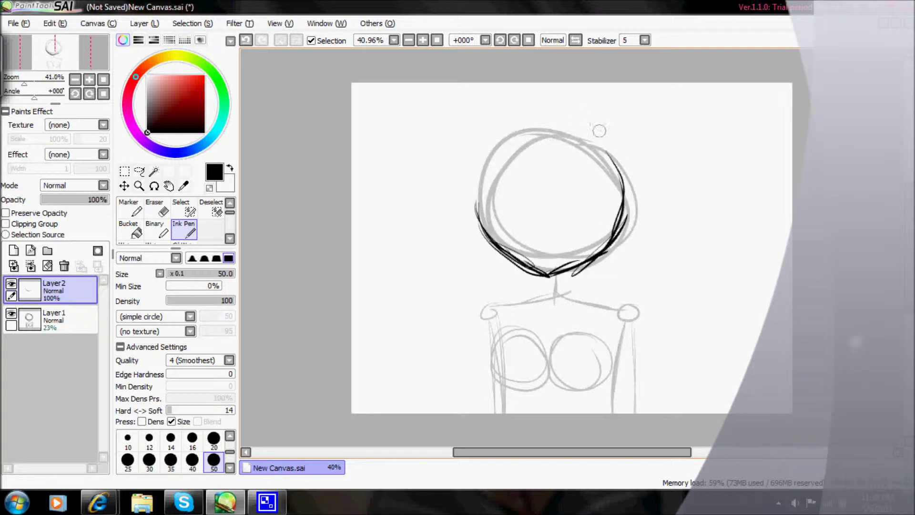
# - Draw the head outline, neck, shoulders and outer right arm in black over the faded construction sketch
pyautogui.moveTo(501, 120); pyautogui.dragTo(615, 238)
pyautogui.moveTo(576, 267); pyautogui.dragTo(581, 305)
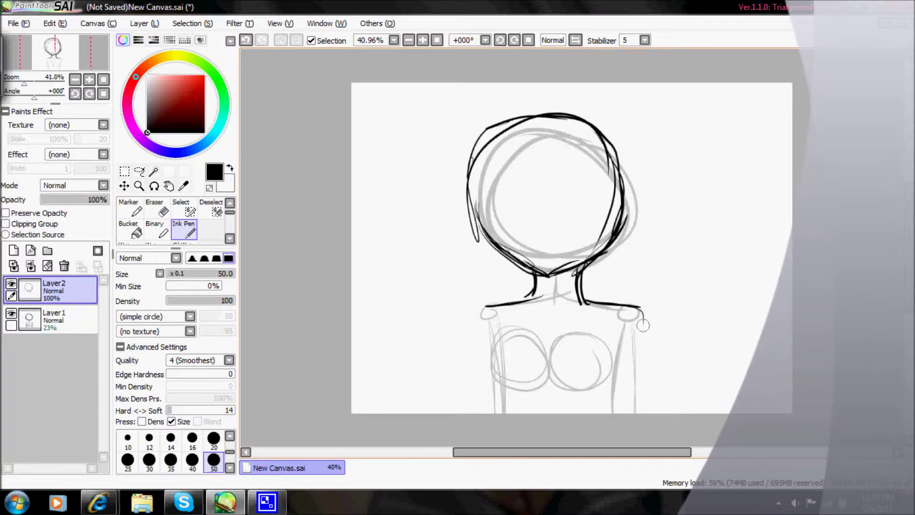
pyautogui.moveTo(640, 310); pyautogui.dragTo(639, 413)
# - Draw the chest curves and the remaining arm and torso lines down to the canvas edge
pyautogui.moveTo(479, 351); pyautogui.dragTo(479, 352)
pyautogui.moveTo(481, 355); pyautogui.dragTo(505, 405)
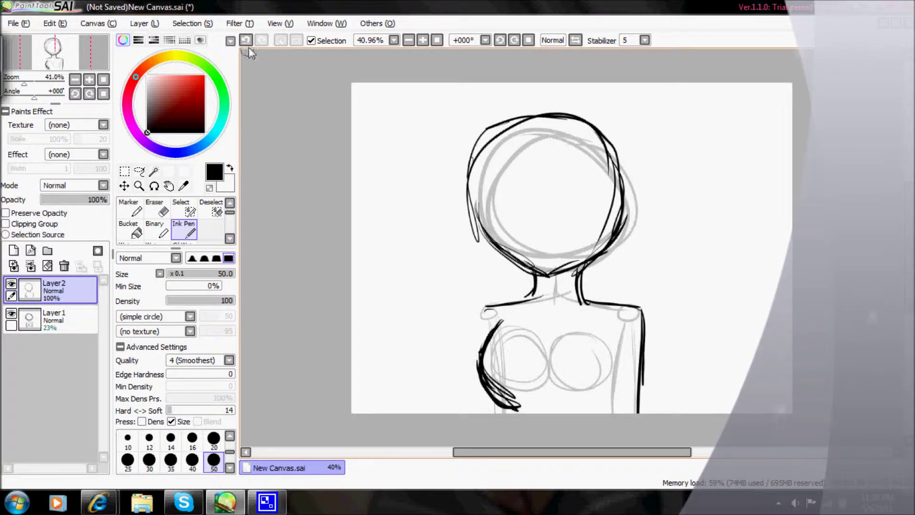
pyautogui.click(246, 40)
pyautogui.moveTo(496, 325); pyautogui.dragTo(529, 395)
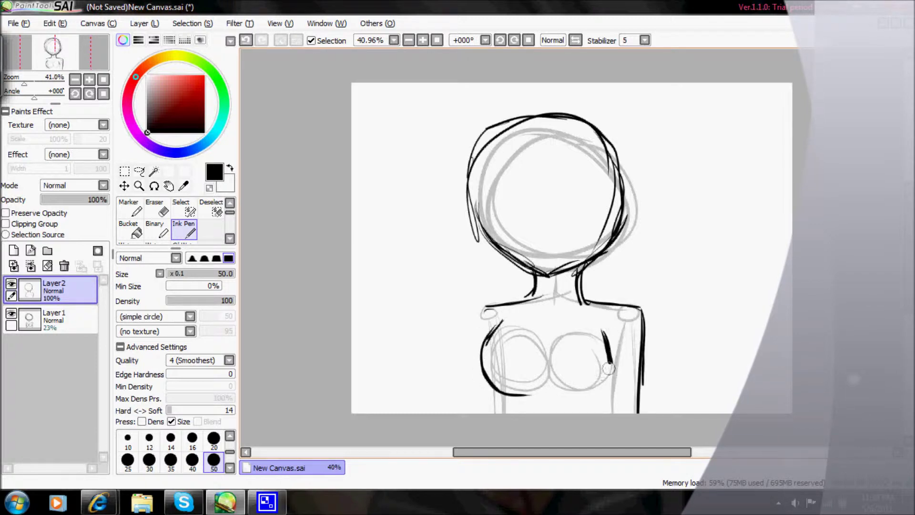
pyautogui.moveTo(603, 333); pyautogui.dragTo(588, 391)
pyautogui.moveTo(506, 391); pyautogui.dragTo(503, 413)
pyautogui.moveTo(612, 413); pyautogui.dragTo(619, 337)
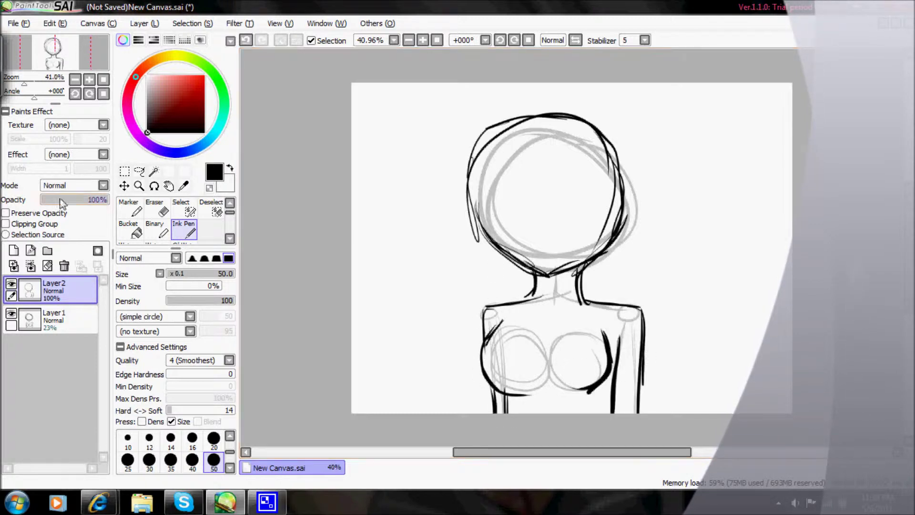
# - Fade Layer2 to 38% opacity and draw the swept fringe and face-framing strand on a new layer above it
pyautogui.moveTo(96, 200); pyautogui.dragTo(66, 199)
pyautogui.click(13, 250)
pyautogui.moveTo(599, 190); pyautogui.dragTo(522, 284)
pyautogui.moveTo(536, 205); pyautogui.dragTo(519, 307)
pyautogui.click(246, 41)
pyautogui.click(246, 41)
pyautogui.moveTo(599, 191)
pyautogui.mouseDown()
pyautogui.moveTo(553, 224)
pyautogui.moveTo(520, 272)
pyautogui.mouseUp()
pyautogui.moveTo(517, 209); pyautogui.dragTo(518, 289)
pyautogui.moveTo(604, 207); pyautogui.dragTo(590, 289)
# - Draw the outer hair outline down both sides of the head with jagged pointed ends
pyautogui.moveTo(544, 113)
pyautogui.mouseDown()
pyautogui.moveTo(463, 155)
pyautogui.moveTo(452, 236)
pyautogui.mouseUp()
pyautogui.moveTo(460, 179)
pyautogui.mouseDown()
pyautogui.moveTo(484, 272)
pyautogui.moveTo(521, 290)
pyautogui.mouseUp()
pyautogui.hotkey('ctrl', 'z')
pyautogui.moveTo(598, 119)
pyautogui.mouseDown()
pyautogui.moveTo(629, 244)
pyautogui.moveTo(640, 229)
pyautogui.mouseUp()
pyautogui.moveTo(632, 180); pyautogui.dragTo(612, 264)
pyautogui.moveTo(622, 231); pyautogui.dragTo(591, 289)
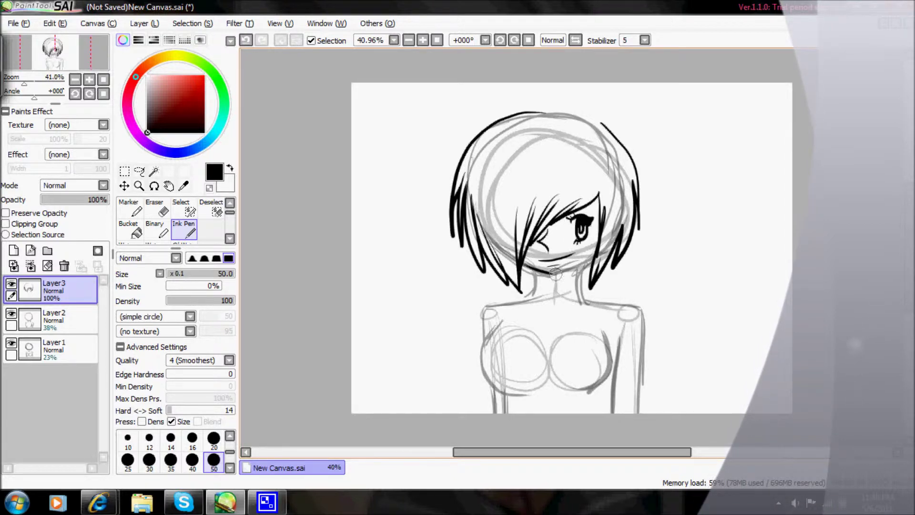
# - Try a fuller outer hair outline on both sides of the head and undo the trial strokes
pyautogui.moveTo(604, 102); pyautogui.dragTo(644, 186)
pyautogui.click(246, 40)
pyautogui.moveTo(522, 112)
pyautogui.mouseDown()
pyautogui.moveTo(576, 118)
pyautogui.moveTo(439, 155)
pyautogui.moveTo(430, 210)
pyautogui.mouseUp()
pyautogui.click(245, 40)
pyautogui.moveTo(448, 191)
pyautogui.mouseDown()
pyautogui.moveTo(510, 298)
pyautogui.moveTo(524, 298)
pyautogui.mouseUp()
pyautogui.click(246, 40)
pyautogui.moveTo(574, 117)
pyautogui.mouseDown()
pyautogui.moveTo(613, 106)
pyautogui.moveTo(669, 188)
pyautogui.mouseUp()
pyautogui.moveTo(661, 171); pyautogui.dragTo(634, 287)
pyautogui.moveTo(644, 251); pyautogui.dragTo(594, 295)
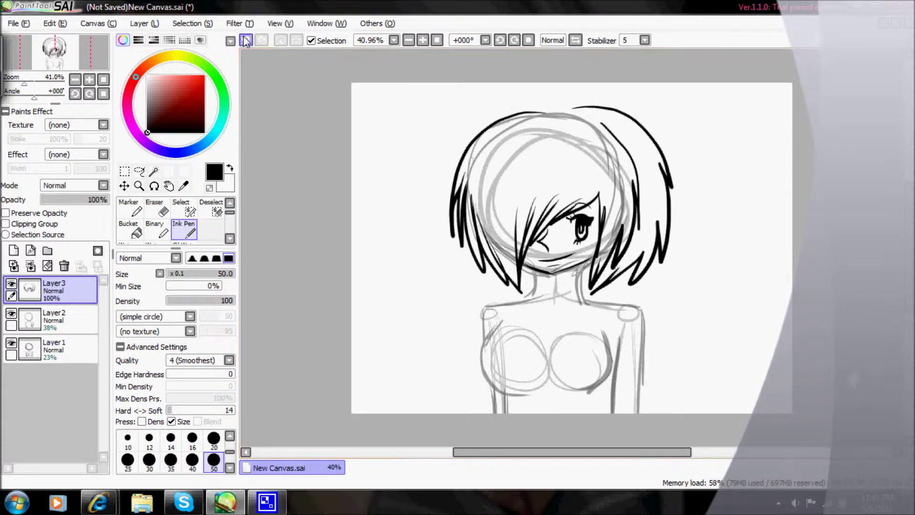
pyautogui.click(246, 40)
pyautogui.click(246, 40)
# - Erase unwanted hair lines along both sides of the head
pyautogui.click(158, 208)
pyautogui.moveTo(496, 120)
pyautogui.mouseDown()
pyautogui.moveTo(484, 265)
pyautogui.moveTo(524, 293)
pyautogui.mouseUp()
pyautogui.moveTo(601, 123); pyautogui.dragTo(593, 289)
# - Redraw the inner and outer hair strands on both sides of the head with the Ink Pen
pyautogui.click(184, 231)
pyautogui.moveTo(536, 121)
pyautogui.mouseDown()
pyautogui.moveTo(468, 156)
pyautogui.moveTo(522, 285)
pyautogui.mouseUp()
pyautogui.moveTo(608, 131); pyautogui.dragTo(622, 253)
pyautogui.moveTo(618, 217); pyautogui.dragTo(591, 288)
pyautogui.moveTo(558, 103)
pyautogui.mouseDown()
pyautogui.moveTo(435, 159)
pyautogui.moveTo(440, 188)
pyautogui.moveTo(499, 278)
pyautogui.moveTo(598, 113)
pyautogui.moveTo(640, 209)
pyautogui.moveTo(642, 248)
pyautogui.mouseUp()
pyautogui.hotkey('ctrl', 'z')
pyautogui.hotkey('ctrl', 'z')
pyautogui.moveTo(618, 279)
pyautogui.mouseDown()
pyautogui.moveTo(624, 250)
pyautogui.moveTo(586, 297)
pyautogui.mouseUp()
pyautogui.moveTo(572, 102)
pyautogui.mouseDown()
pyautogui.moveTo(450, 154)
pyautogui.moveTo(459, 155)
pyautogui.moveTo(482, 269)
pyautogui.moveTo(524, 293)
pyautogui.mouseUp()
# - Draw a headband across the hair with two curved antennae ending in round balls
pyautogui.moveTo(524, 124); pyautogui.dragTo(604, 140)
pyautogui.moveTo(500, 138); pyautogui.dragTo(672, 117)
pyautogui.moveTo(537, 109); pyautogui.dragTo(452, 136)
# - Draw the scarf, the top's neckline and a necklace with a heart pendant
pyautogui.moveTo(534, 285)
pyautogui.mouseDown()
pyautogui.moveTo(589, 309)
pyautogui.moveTo(586, 276)
pyautogui.moveTo(601, 311)
pyautogui.moveTo(611, 413)
pyautogui.mouseUp()
pyautogui.moveTo(527, 305)
pyautogui.mouseDown()
pyautogui.moveTo(556, 386)
pyautogui.moveTo(543, 412)
pyautogui.mouseUp()
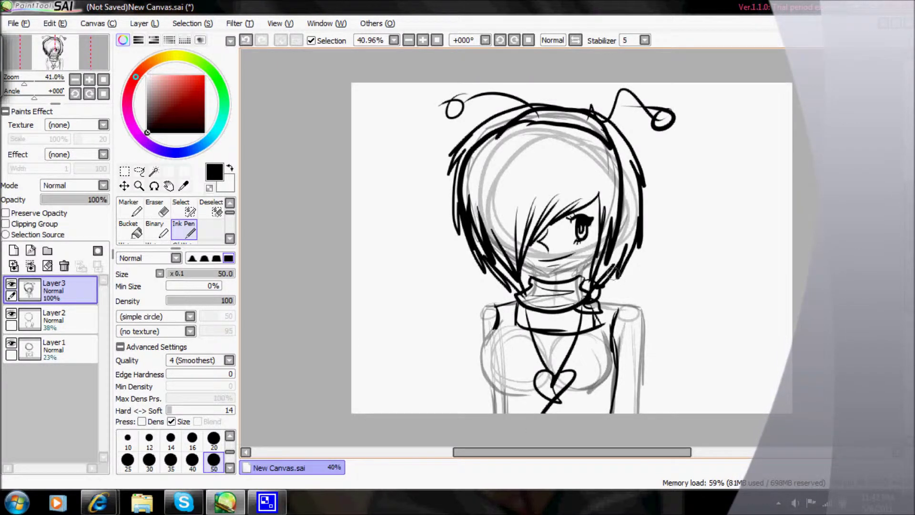
pyautogui.moveTo(513, 305)
pyautogui.mouseDown()
pyautogui.moveTo(586, 343)
pyautogui.moveTo(598, 324)
pyautogui.mouseUp()
# - Set Layer3's opacity to 57% and add a new layer above it for inking with the Ink Pen
pyautogui.moveTo(100, 200); pyautogui.dragTo(78, 199)
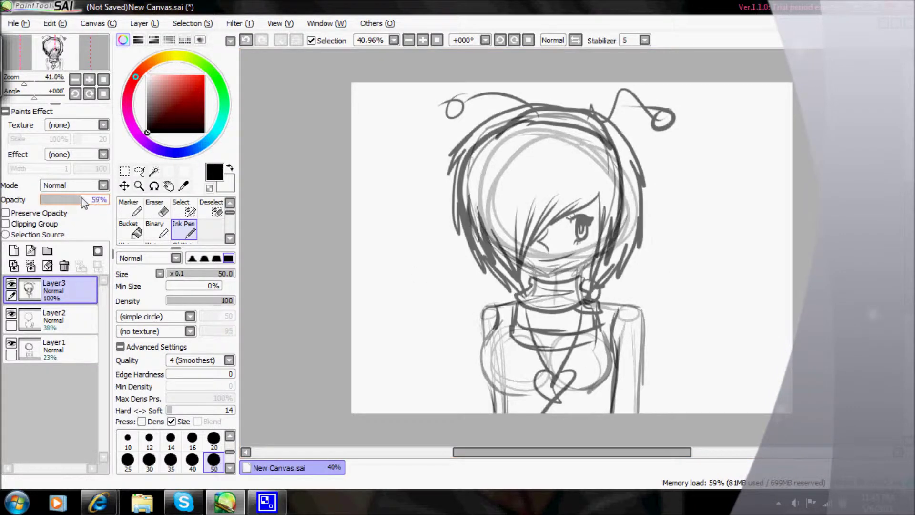
pyautogui.click(14, 251)
pyautogui.moveTo(24, 84); pyautogui.dragTo(27, 84)
pyautogui.click(157, 232)
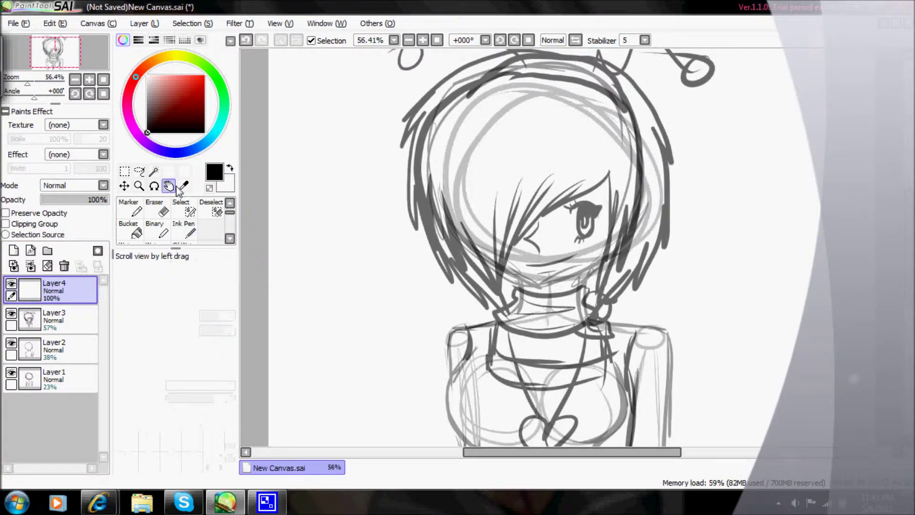
pyautogui.click(193, 232)
# - Ink the swept fringe, the face-framing strands and the inner side hair on both sides
pyautogui.moveTo(591, 200)
pyautogui.mouseDown()
pyautogui.moveTo(508, 260)
pyautogui.moveTo(479, 334)
pyautogui.moveTo(491, 290)
pyautogui.mouseUp()
pyautogui.click(246, 40)
pyautogui.moveTo(588, 203); pyautogui.dragTo(498, 269)
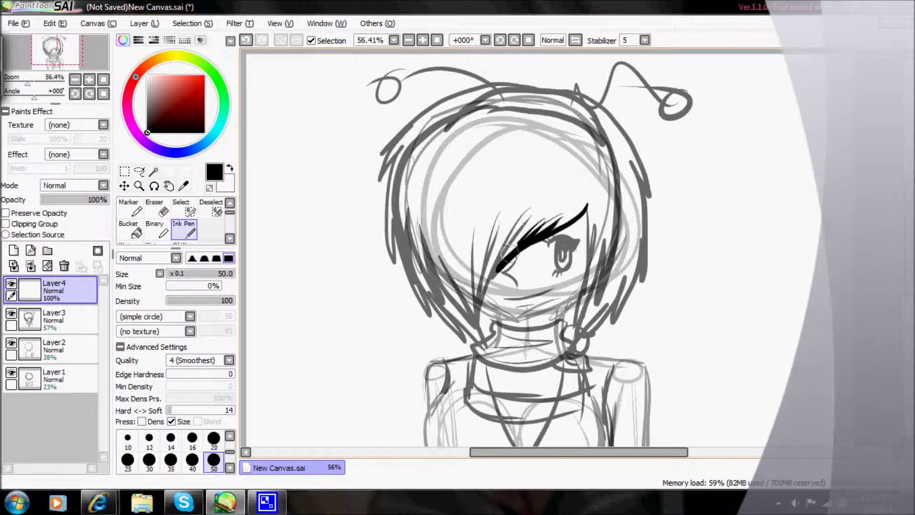
pyautogui.moveTo(520, 224); pyautogui.dragTo(486, 329)
pyautogui.moveTo(491, 227); pyautogui.dragTo(460, 329)
pyautogui.moveTo(589, 207); pyautogui.dragTo(579, 282)
pyautogui.moveTo(598, 224); pyautogui.dragTo(576, 329)
pyautogui.moveTo(510, 107)
pyautogui.mouseDown()
pyautogui.moveTo(396, 153)
pyautogui.moveTo(403, 272)
pyautogui.moveTo(487, 340)
pyautogui.mouseUp()
pyautogui.moveTo(598, 128)
pyautogui.mouseDown()
pyautogui.moveTo(620, 214)
pyautogui.moveTo(579, 333)
pyautogui.mouseUp()
# - Ink the headband and both antennae with their round tips
pyautogui.moveTo(486, 102)
pyautogui.mouseDown()
pyautogui.moveTo(586, 110)
pyautogui.moveTo(615, 143)
pyautogui.mouseUp()
pyautogui.moveTo(591, 96); pyautogui.dragTo(481, 98)
pyautogui.moveTo(579, 109)
pyautogui.mouseDown()
pyautogui.moveTo(667, 85)
pyautogui.moveTo(691, 95)
pyautogui.mouseUp()
pyautogui.moveTo(383, 112)
pyautogui.mouseDown()
pyautogui.moveTo(512, 84)
pyautogui.moveTo(377, 100)
pyautogui.mouseUp()
# - Ink the outer hair outline over the crown and down both sides of the head
pyautogui.moveTo(538, 88); pyautogui.dragTo(363, 196)
pyautogui.moveTo(377, 145)
pyautogui.mouseDown()
pyautogui.moveTo(446, 327)
pyautogui.moveTo(479, 345)
pyautogui.mouseUp()
pyautogui.moveTo(520, 86)
pyautogui.mouseDown()
pyautogui.moveTo(641, 286)
pyautogui.moveTo(583, 330)
pyautogui.mouseUp()
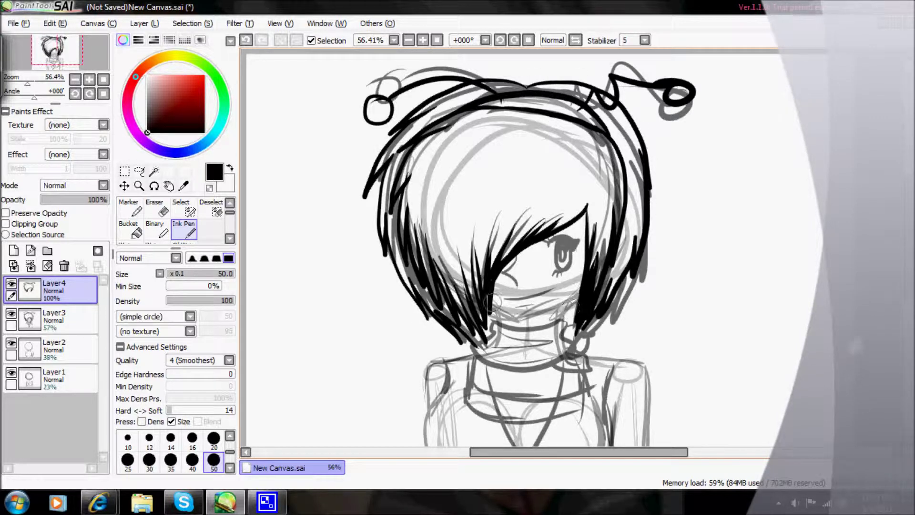
# - Ink the jawline, visible eye, nose and mouth
pyautogui.moveTo(484, 299); pyautogui.dragTo(594, 271)
pyautogui.moveTo(540, 247)
pyautogui.mouseDown()
pyautogui.moveTo(574, 233)
pyautogui.moveTo(569, 267)
pyautogui.moveTo(572, 233)
pyautogui.mouseUp()
pyautogui.hotkey('ctrl', 'z')
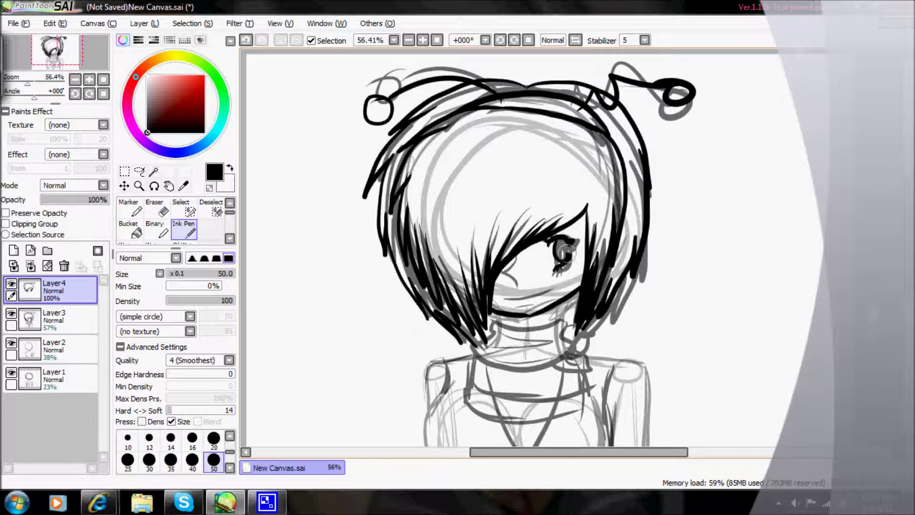
pyautogui.hotkey('ctrl', 'z')
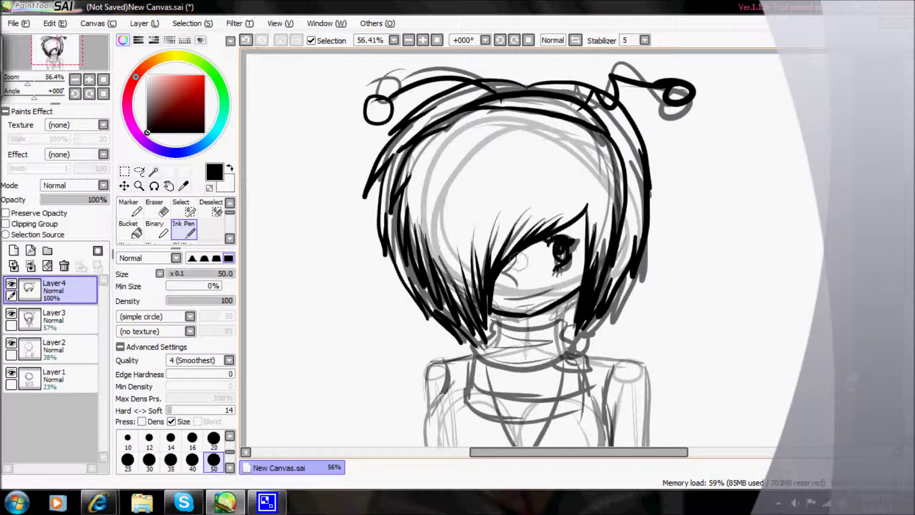
pyautogui.click(246, 41)
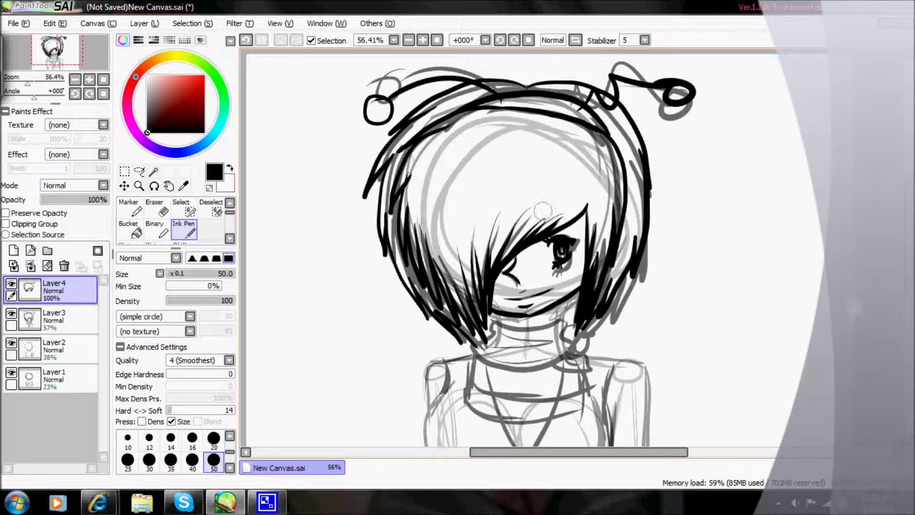
# - Try inking the scarf around the neck and undo the strokes
pyautogui.scroll(-1, 425, 189)
pyautogui.moveTo(492, 296)
pyautogui.mouseDown()
pyautogui.moveTo(567, 293)
pyautogui.moveTo(572, 345)
pyautogui.mouseUp()
pyautogui.moveTo(489, 333); pyautogui.dragTo(579, 350)
pyautogui.hotkey('ctrl', 'z')
pyautogui.hotkey('ctrl', 'z')
pyautogui.hotkey('ctrl', 'z')
pyautogui.moveTo(496, 300); pyautogui.dragTo(598, 334)
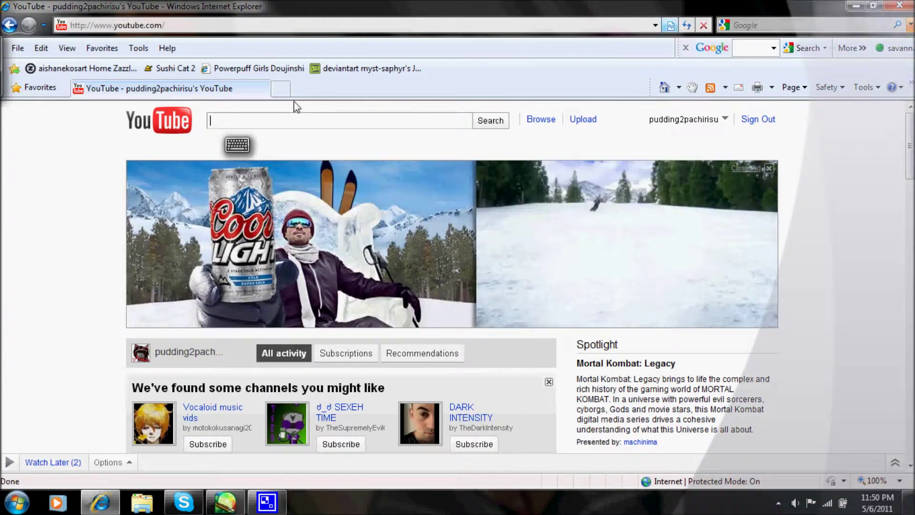
# - In Internet Explorer, search YouTube for utauXYZ, open The Beast video and switch to Chaosmaid (Full Ver.)
pyautogui.write('utauXYZ')
pyautogui.press('Return')
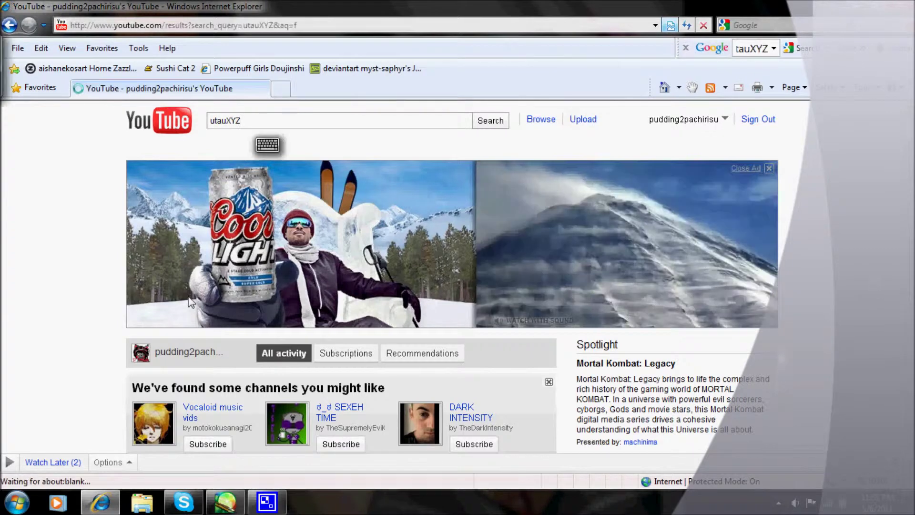
pyautogui.scroll(-7, 339, 250)
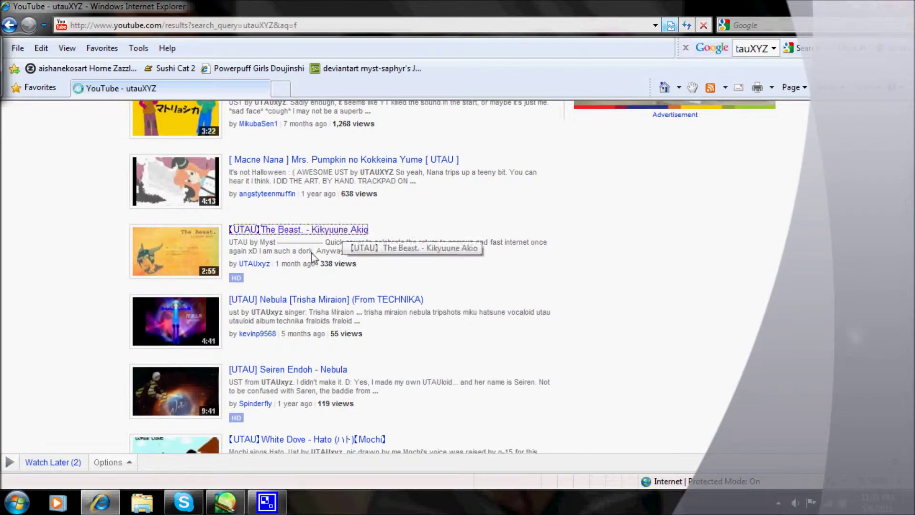
pyautogui.click(340, 250)
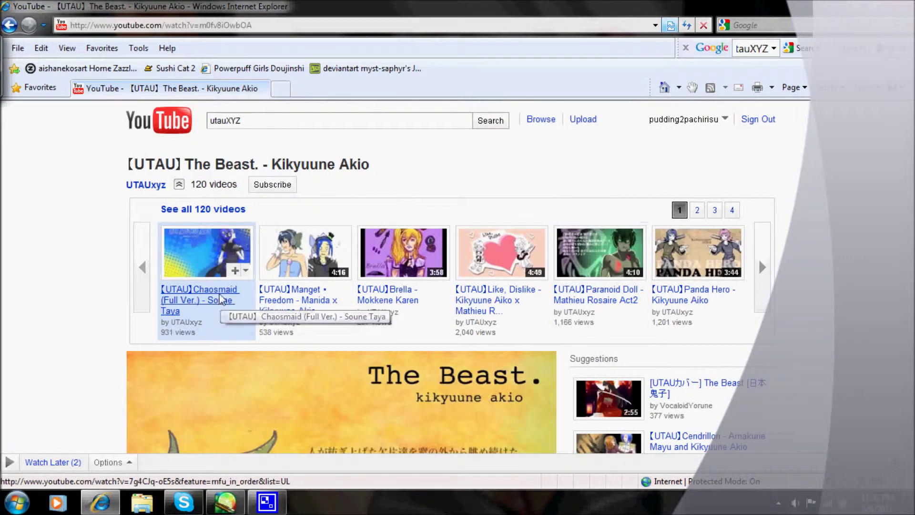
pyautogui.click(221, 299)
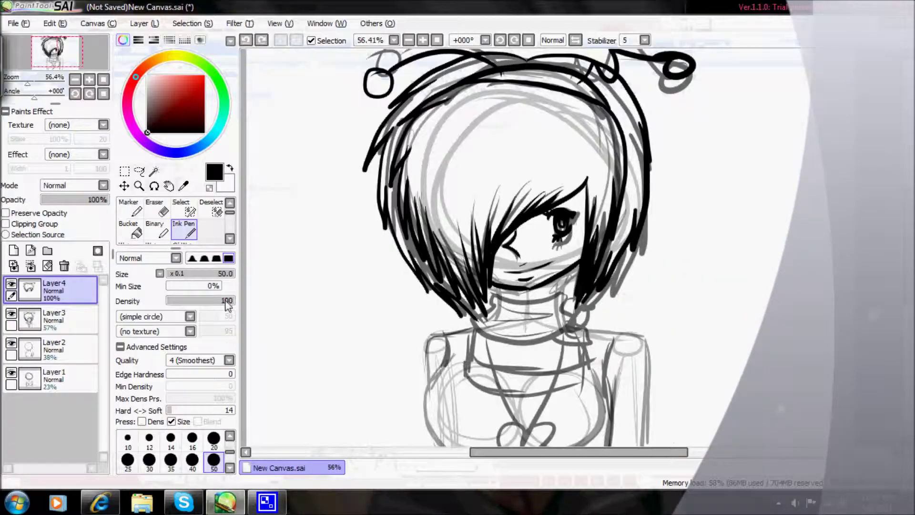
# - Switch back to PaintTool SAI and ink the folded scarf around the neck
pyautogui.moveTo(496, 298)
pyautogui.mouseDown()
pyautogui.moveTo(591, 336)
pyautogui.moveTo(460, 329)
pyautogui.moveTo(578, 316)
pyautogui.moveTo(611, 333)
pyautogui.mouseUp()
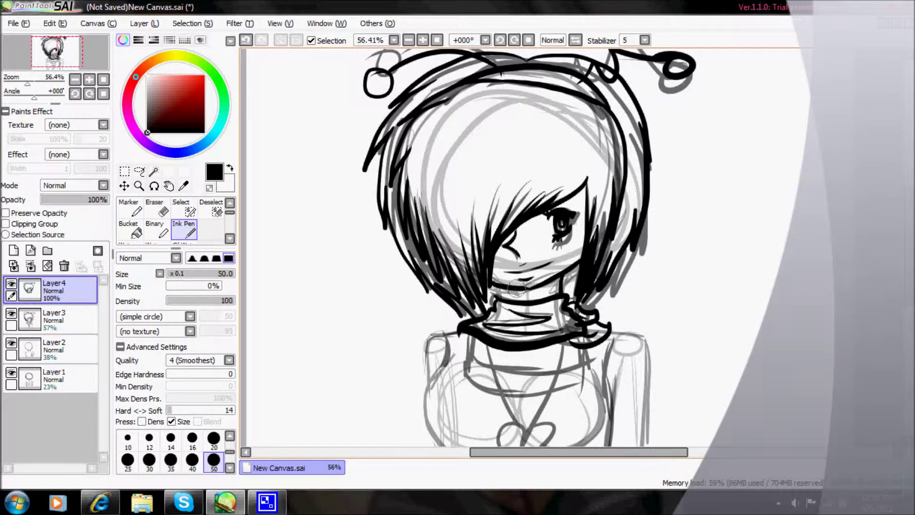
pyautogui.moveTo(476, 324)
pyautogui.mouseDown()
pyautogui.moveTo(420, 355)
pyautogui.moveTo(419, 370)
pyautogui.mouseUp()
pyautogui.scroll(-3, 420, 363)
pyautogui.hotkey('ctrl', 'z')
# - Ink the shoulders, chest curves and both arms down to the canvas edge
pyautogui.moveTo(455, 248)
pyautogui.mouseDown()
pyautogui.moveTo(429, 274)
pyautogui.moveTo(417, 339)
pyautogui.moveTo(481, 345)
pyautogui.mouseUp()
pyautogui.hotkey('ctrl', 'z')
pyautogui.moveTo(591, 257); pyautogui.dragTo(565, 342)
pyautogui.moveTo(611, 220)
pyautogui.mouseDown()
pyautogui.moveTo(639, 329)
pyautogui.moveTo(634, 373)
pyautogui.mouseUp()
pyautogui.moveTo(456, 222)
pyautogui.mouseDown()
pyautogui.moveTo(427, 234)
pyautogui.moveTo(424, 269)
pyautogui.moveTo(420, 232)
pyautogui.moveTo(426, 270)
pyautogui.mouseUp()
pyautogui.hotkey('ctrl', 'z')
pyautogui.hotkey('ctrl', 'z')
pyautogui.moveTo(455, 363)
pyautogui.mouseDown()
pyautogui.moveTo(436, 326)
pyautogui.moveTo(458, 373)
pyautogui.mouseUp()
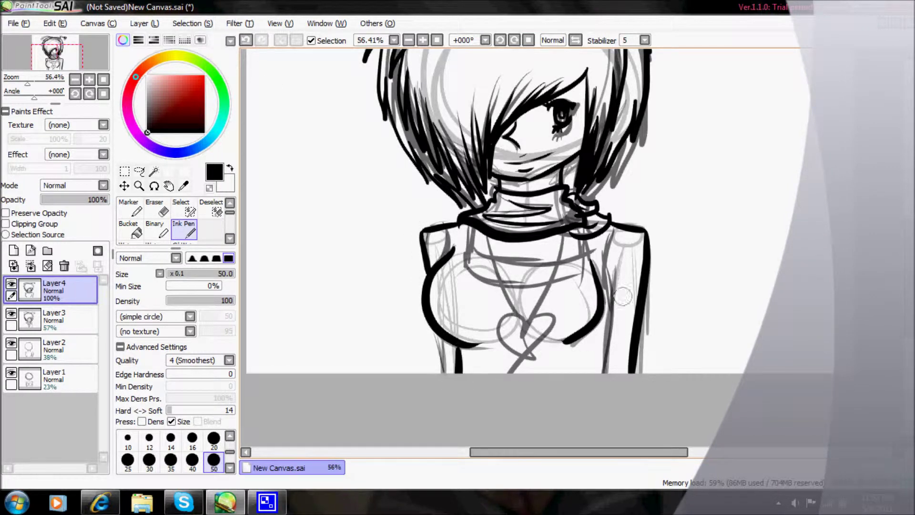
pyautogui.moveTo(616, 271); pyautogui.dragTo(604, 372)
# - Ink the top's neckline and the necklace cord with its heart pendant
pyautogui.moveTo(459, 262)
pyautogui.mouseDown()
pyautogui.moveTo(529, 287)
pyautogui.moveTo(578, 267)
pyautogui.mouseUp()
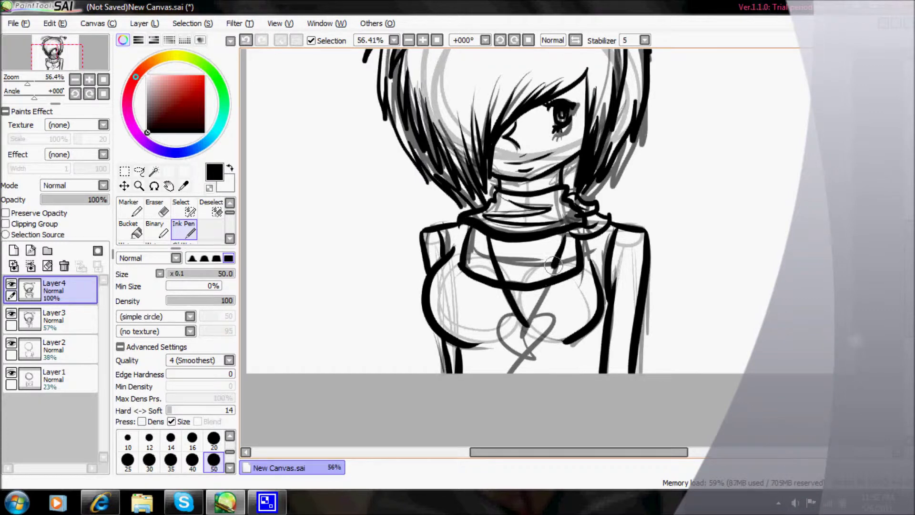
pyautogui.moveTo(522, 325); pyautogui.dragTo(496, 326)
pyautogui.moveTo(496, 326); pyautogui.dragTo(524, 347)
pyautogui.moveTo(482, 233)
pyautogui.mouseDown()
pyautogui.moveTo(522, 321)
pyautogui.moveTo(572, 228)
pyautogui.mouseUp()
pyautogui.hotkey('ctrl', 'z')
pyautogui.moveTo(522, 320); pyautogui.dragTo(562, 233)
pyautogui.moveTo(479, 230); pyautogui.dragTo(494, 279)
# - Clear the sketch lines from Layer3, Layer2 and Layer1 so only the inked drawing remains
pyautogui.scroll(3, 493, 281)
pyautogui.click(52, 319)
pyautogui.press('Delete')
pyautogui.click(52, 349)
pyautogui.press('Delete')
pyautogui.click(52, 379)
pyautogui.press('Delete')
pyautogui.click(102, 81)
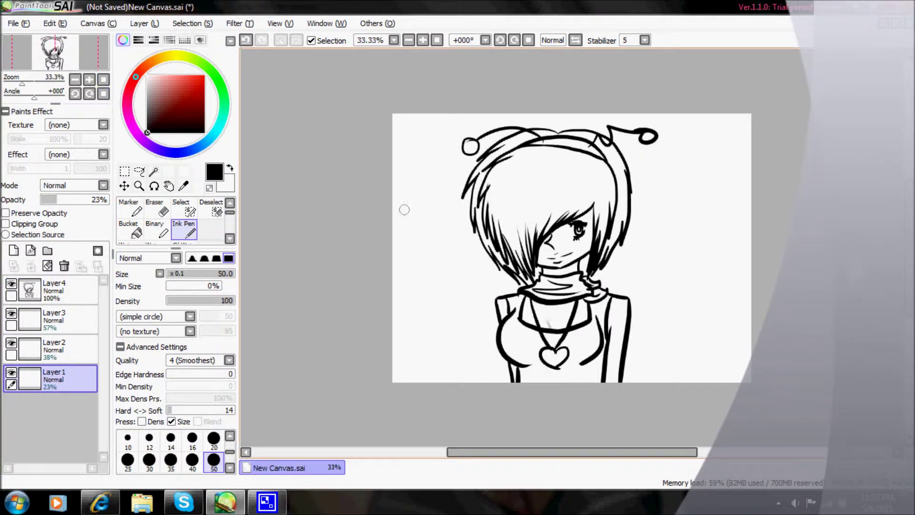
pyautogui.click(248, 42)
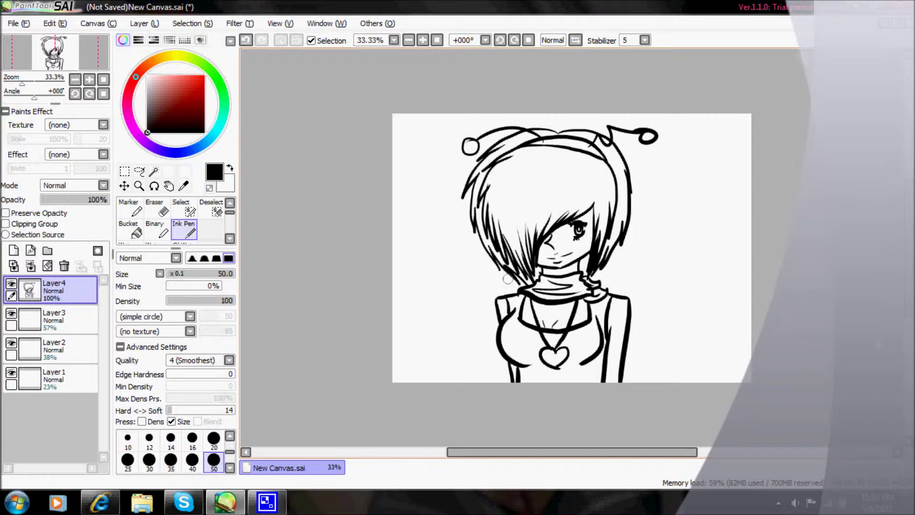
pyautogui.click(263, 498)
pyautogui.click(267, 501)
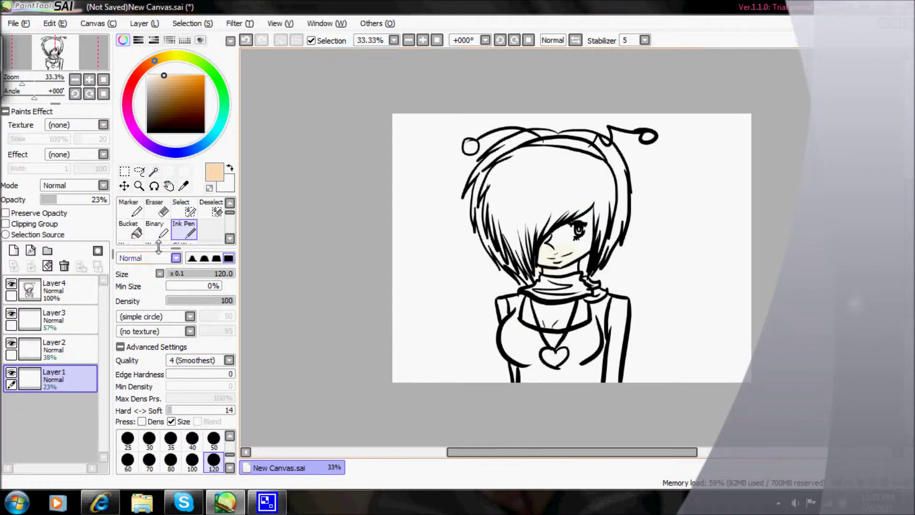
# - Set Layer1's opacity to 100% and paint pale peach skin on the face, neck, chest and arms
pyautogui.moveTo(51, 199); pyautogui.dragTo(108, 200)
pyautogui.moveTo(548, 246)
pyautogui.mouseDown()
pyautogui.moveTo(563, 239)
pyautogui.moveTo(567, 267)
pyautogui.moveTo(529, 310)
pyautogui.moveTo(497, 308)
pyautogui.mouseUp()
pyautogui.keyDown('alt'); pyautogui.click(557, 300); pyautogui.keyUp('alt')
pyautogui.moveTo(612, 366); pyautogui.dragTo(622, 307)
pyautogui.scroll(2, 620, 305)
pyautogui.press('e')
pyautogui.scroll(-2, 611, 298)
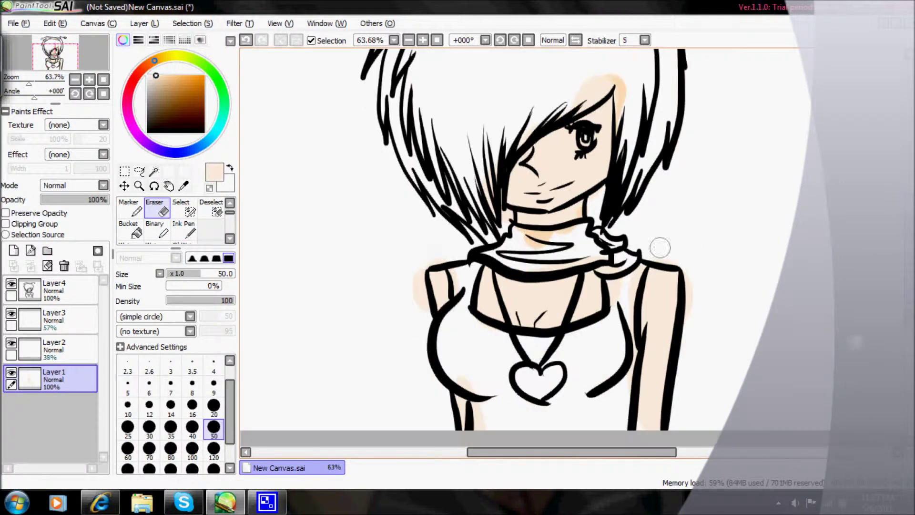
# - Select the painted skin areas of the face, neck, chest and both arms
pyautogui.click(182, 209)
pyautogui.moveTo(605, 90); pyautogui.dragTo(539, 229)
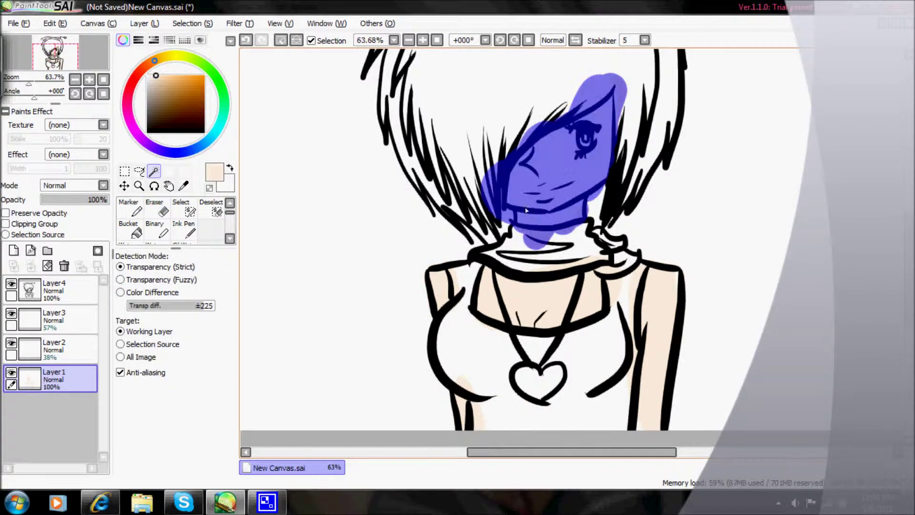
pyautogui.moveTo(482, 286); pyautogui.dragTo(615, 291)
pyautogui.moveTo(649, 272); pyautogui.dragTo(658, 424)
pyautogui.moveTo(434, 277); pyautogui.dragTo(452, 305)
pyautogui.moveTo(460, 381); pyautogui.dragTo(474, 427)
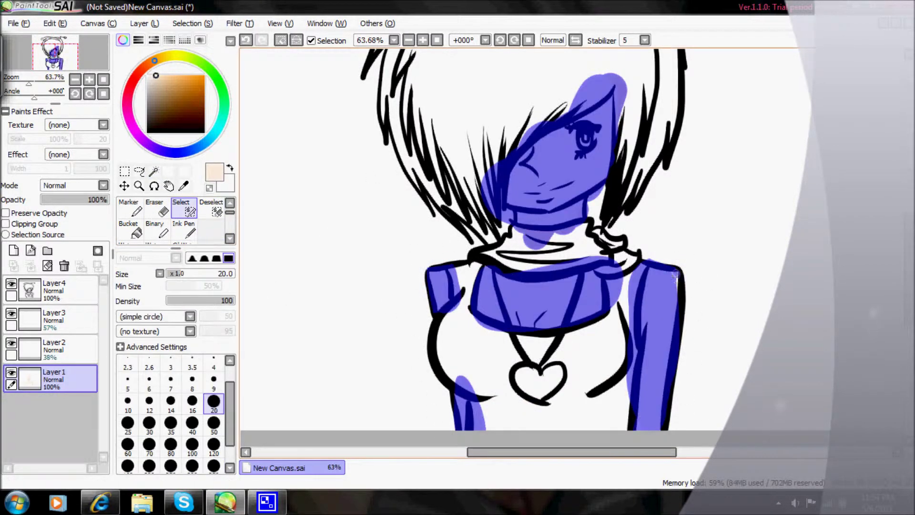
# - On Layer2 at 100% opacity, paint light orange size 50 shadows on the selected skin and soften them with Blur
pyautogui.press('n')
pyautogui.click(53, 348)
pyautogui.moveTo(74, 199); pyautogui.dragTo(109, 200)
pyautogui.click(147, 65)
pyautogui.click(176, 75)
pyautogui.click(213, 438)
pyautogui.click(534, 156)
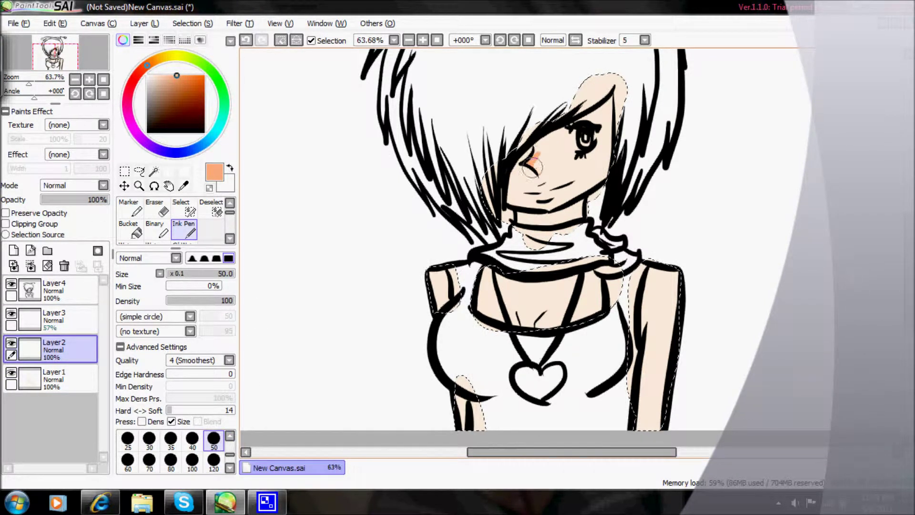
pyautogui.moveTo(531, 166); pyautogui.dragTo(517, 203)
pyautogui.moveTo(615, 93); pyautogui.dragTo(605, 159)
pyautogui.moveTo(526, 186)
pyautogui.mouseDown()
pyautogui.moveTo(543, 195)
pyautogui.moveTo(565, 187)
pyautogui.mouseUp()
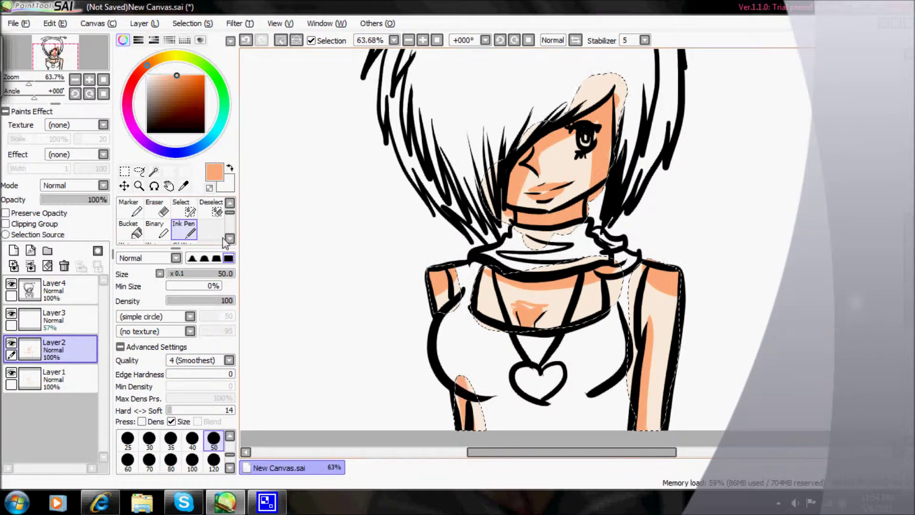
pyautogui.press('b')
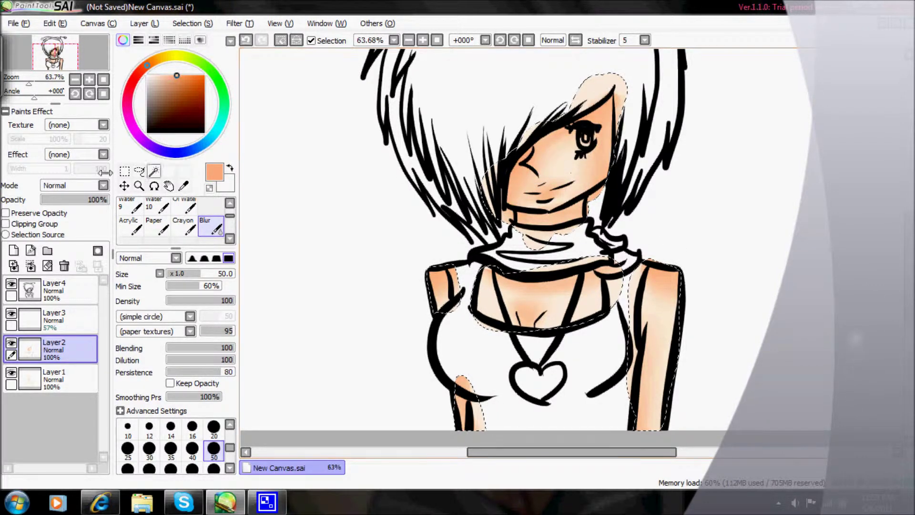
# - On Layer3 at 100% opacity, paint deep red shadows along the edges of the face, neck, chest and arms
pyautogui.click(52, 319)
pyautogui.click(135, 79)
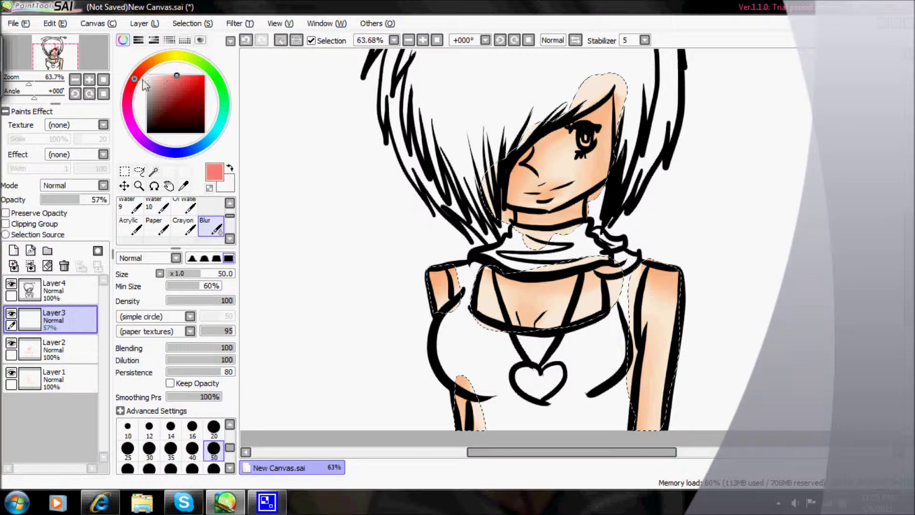
pyautogui.click(182, 86)
pyautogui.press('n')
pyautogui.click(107, 199)
pyautogui.moveTo(508, 200); pyautogui.dragTo(513, 170)
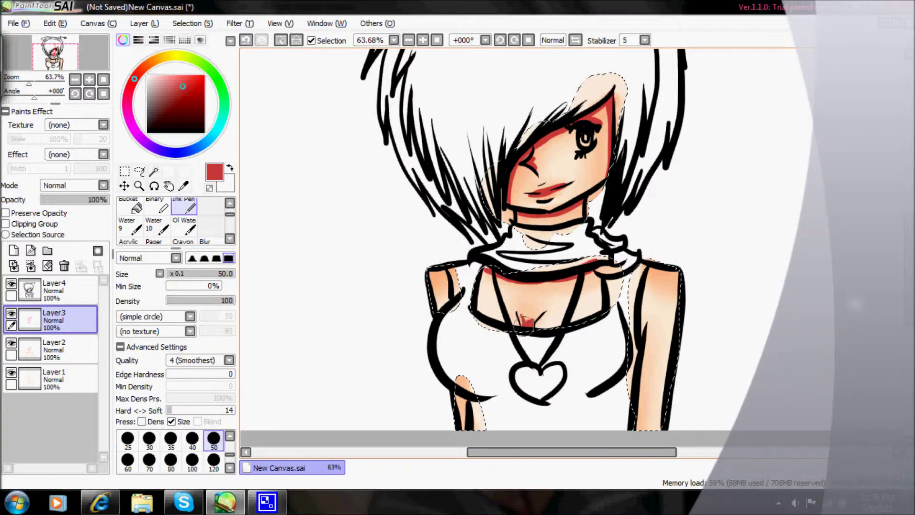
# - Soften the deep red skin shadows on the chest, neck, face and arms with the size 50 Blur
pyautogui.click(206, 236)
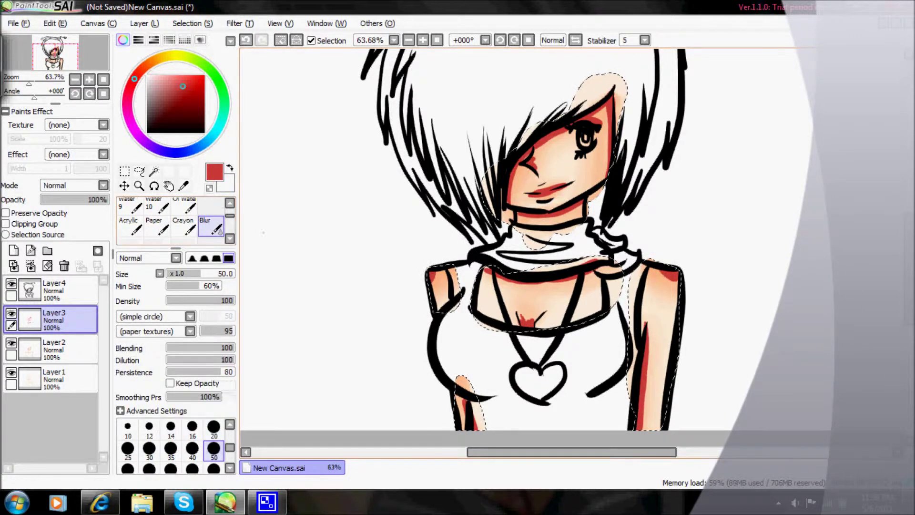
pyautogui.moveTo(525, 295); pyautogui.dragTo(600, 268)
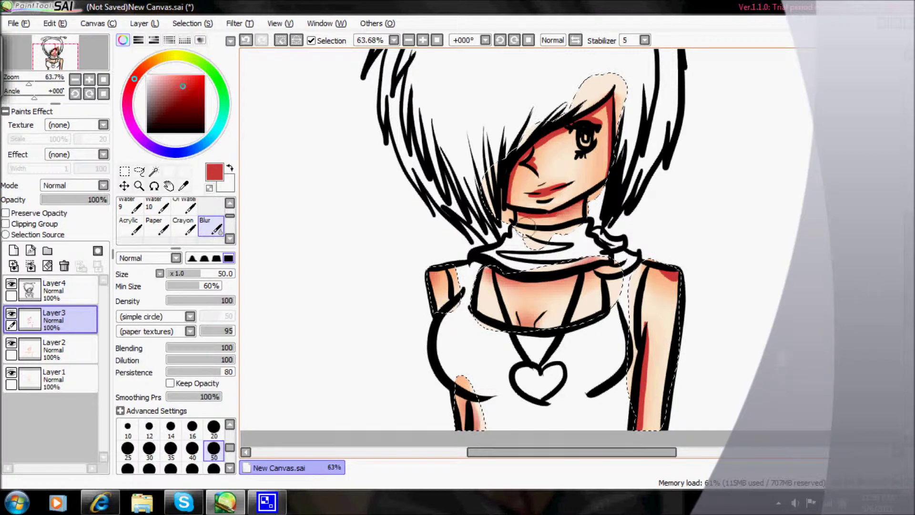
pyautogui.moveTo(525, 195)
pyautogui.mouseDown()
pyautogui.moveTo(567, 177)
pyautogui.moveTo(544, 157)
pyautogui.moveTo(549, 138)
pyautogui.moveTo(594, 125)
pyautogui.mouseUp()
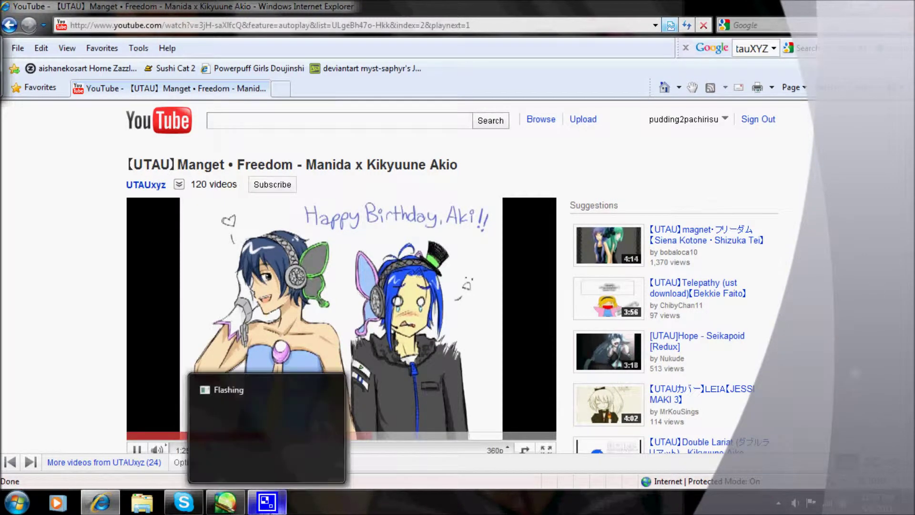
pyautogui.click(267, 501)
# - On a new layer, paint white Ink Pen highlights at size 50 on the shoulders, arm, lips and around the eye
pyautogui.click(13, 250)
pyautogui.click(148, 76)
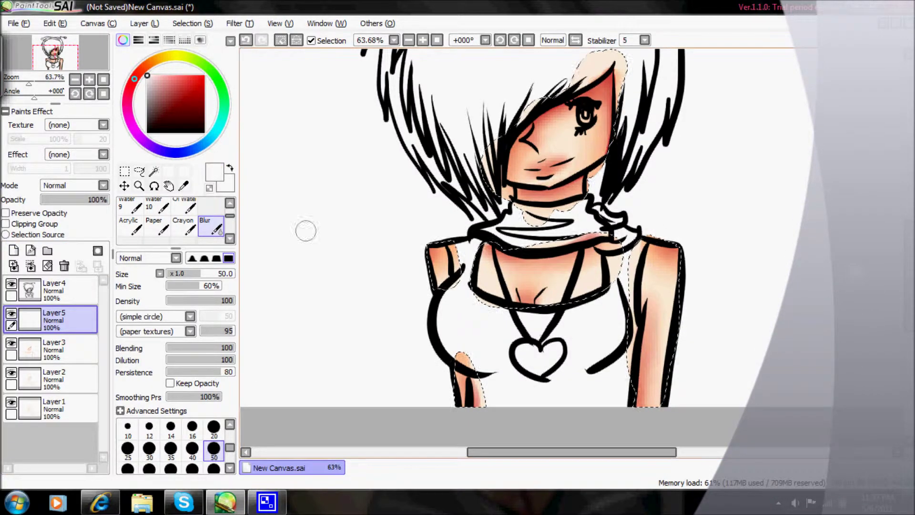
pyautogui.press('n')
pyautogui.click(435, 252)
pyautogui.click(669, 254)
pyautogui.moveTo(667, 330); pyautogui.dragTo(657, 405)
pyautogui.click(597, 130)
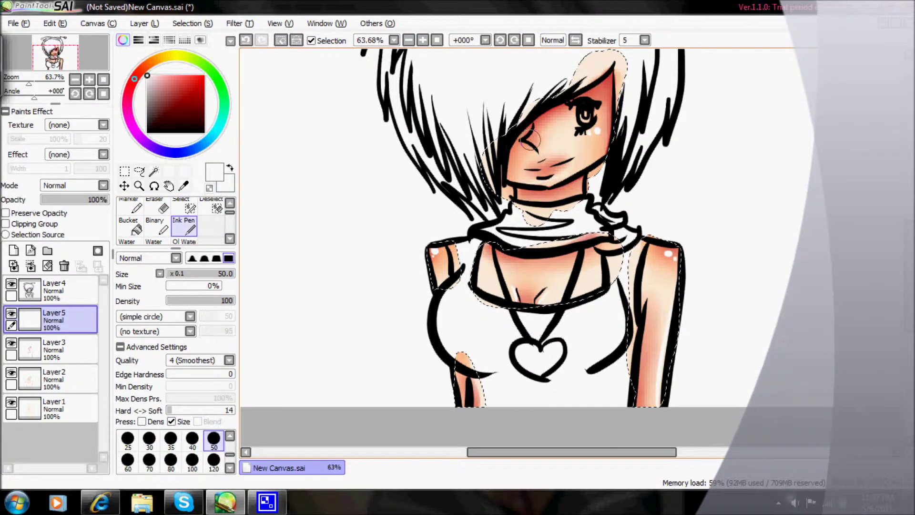
pyautogui.moveTo(540, 172); pyautogui.dragTo(562, 165)
pyautogui.click(596, 99)
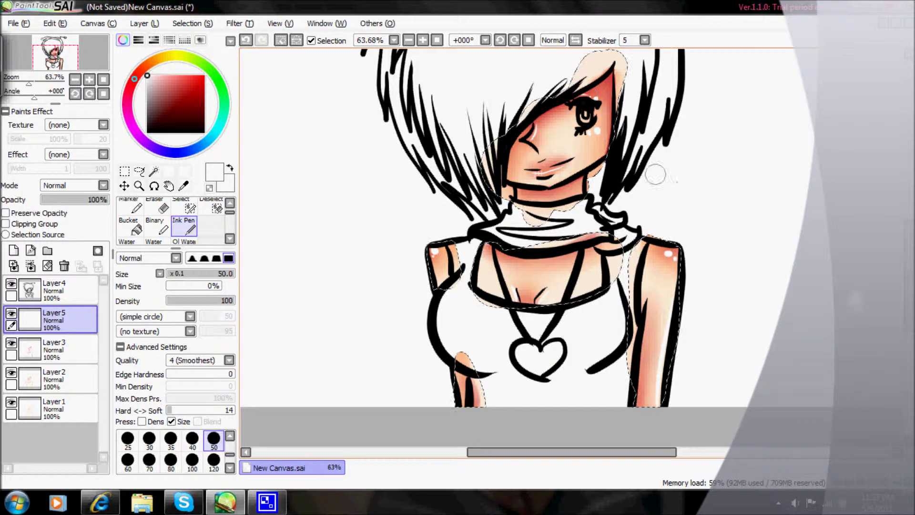
# - Clear the skin selection and paint the tank top dark grey on a new layer, erasing the overspill at size 50
pyautogui.click(217, 209)
pyautogui.hotkey('ctrl', 'd')
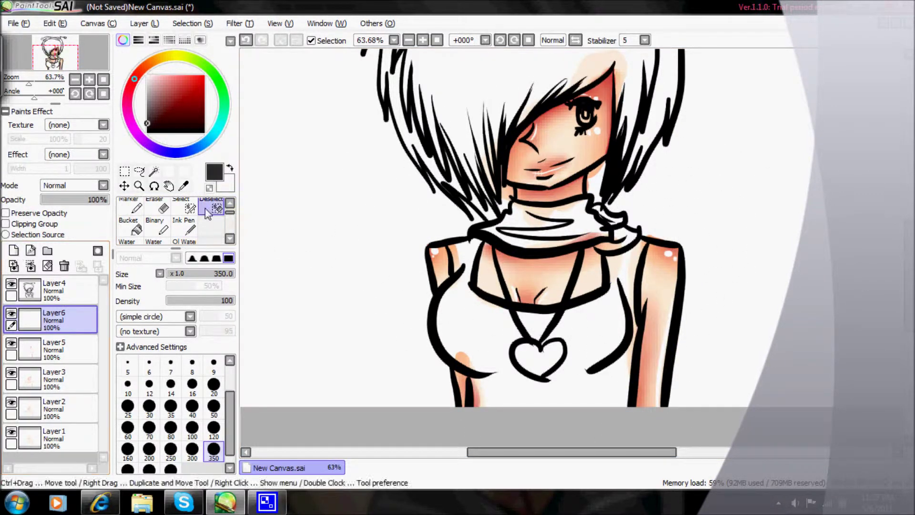
pyautogui.click(188, 224)
pyautogui.scroll(-1, 476, 286)
pyautogui.scroll(-1, 190, 220)
pyautogui.moveTo(511, 328)
pyautogui.mouseDown()
pyautogui.moveTo(443, 296)
pyautogui.moveTo(458, 214)
pyautogui.moveTo(477, 276)
pyautogui.moveTo(595, 281)
pyautogui.moveTo(634, 224)
pyautogui.moveTo(620, 343)
pyautogui.moveTo(548, 371)
pyautogui.moveTo(473, 303)
pyautogui.moveTo(532, 359)
pyautogui.moveTo(520, 339)
pyautogui.mouseUp()
pyautogui.scroll(1, 525, 343)
pyautogui.scroll(1, 171, 220)
pyautogui.click(136, 230)
pyautogui.click(164, 208)
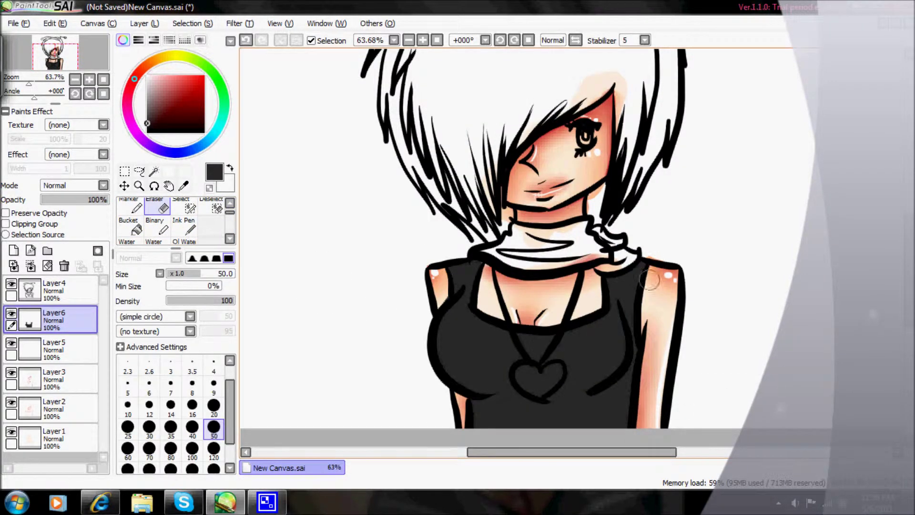
# - Fill the hair with dark grey using the Ink Pen and erase the spill over the face and neck
pyautogui.scroll(3, 525, 239)
pyautogui.click(183, 229)
pyautogui.moveTo(445, 224)
pyautogui.mouseDown()
pyautogui.moveTo(472, 329)
pyautogui.moveTo(598, 329)
pyautogui.moveTo(638, 86)
pyautogui.moveTo(429, 286)
pyautogui.moveTo(578, 219)
pyautogui.moveTo(438, 186)
pyautogui.mouseUp()
pyautogui.click(164, 207)
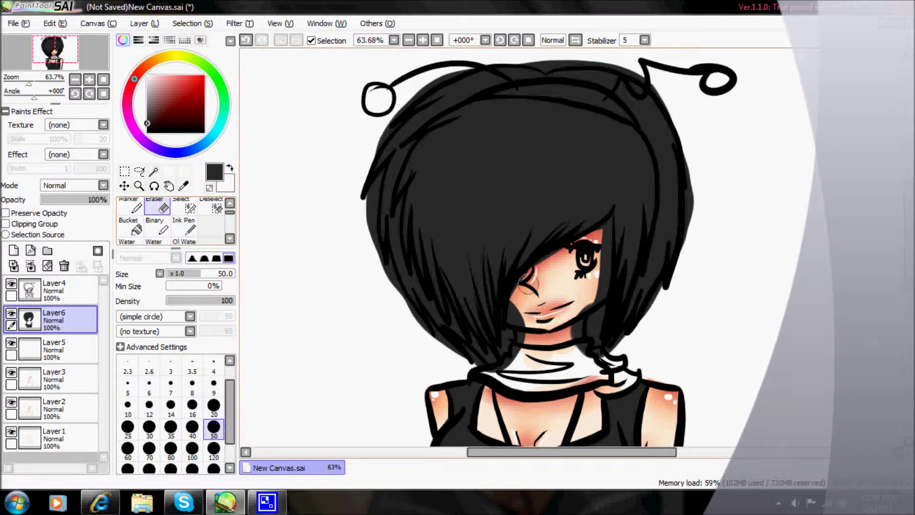
pyautogui.moveTo(598, 227); pyautogui.dragTo(602, 275)
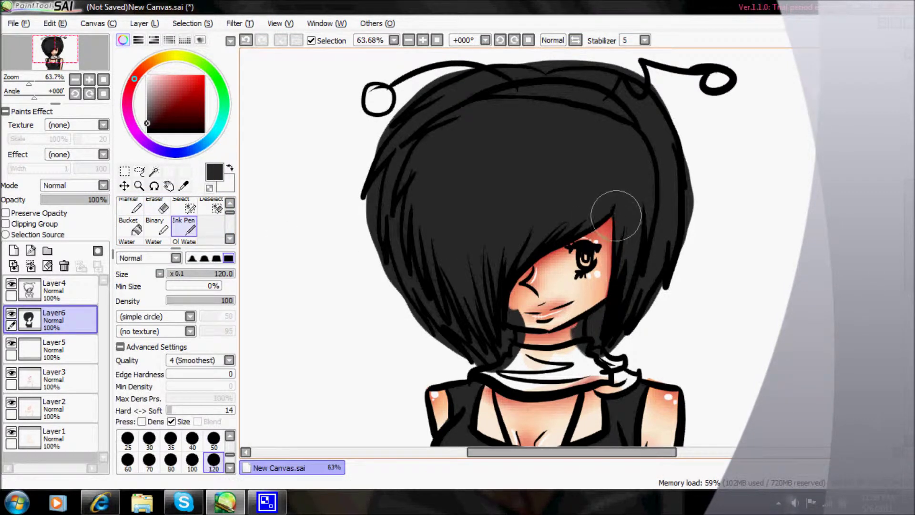
pyautogui.moveTo(580, 336); pyautogui.dragTo(582, 313)
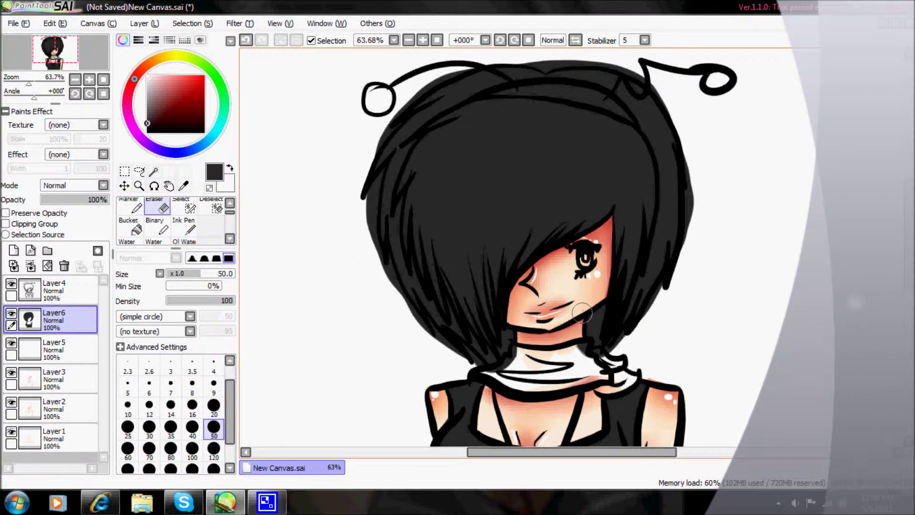
# - Erase the dark grey spill around the hair's outer outline and touch up the edges
pyautogui.moveTo(485, 62); pyautogui.dragTo(392, 127)
pyautogui.moveTo(379, 181)
pyautogui.mouseDown()
pyautogui.moveTo(364, 238)
pyautogui.moveTo(381, 286)
pyautogui.mouseUp()
pyautogui.press('n')
pyautogui.press('e')
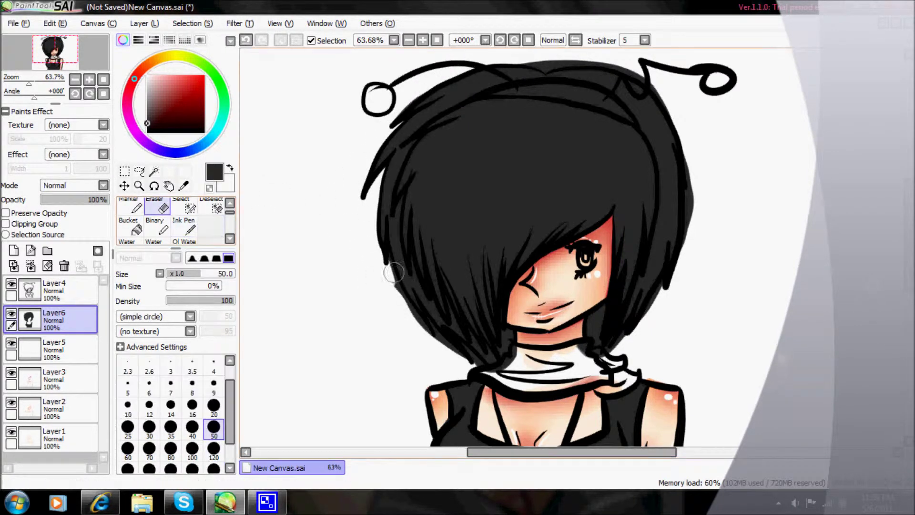
pyautogui.press('n')
pyautogui.press('e')
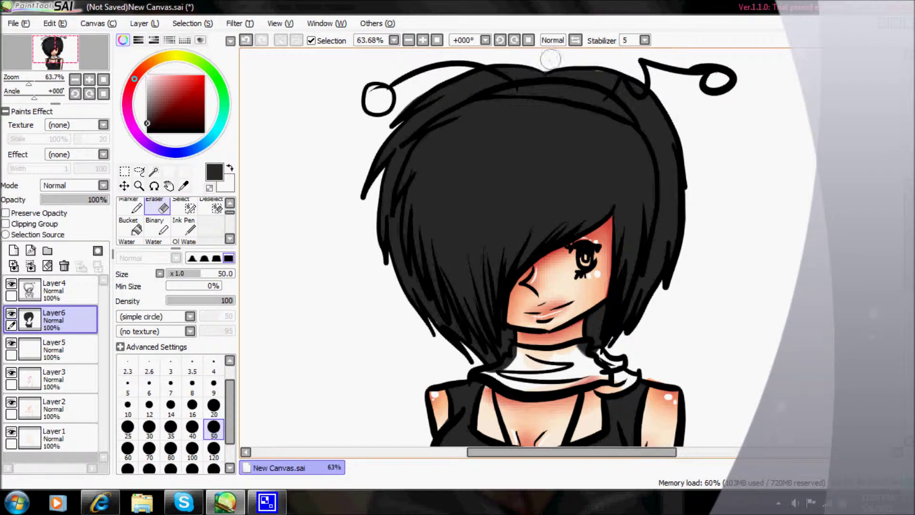
pyautogui.press('n')
# - Select the dark grey hair area and paint near-black strand shading on a new layer with the size 120 Ink Pen
pyautogui.press('w')
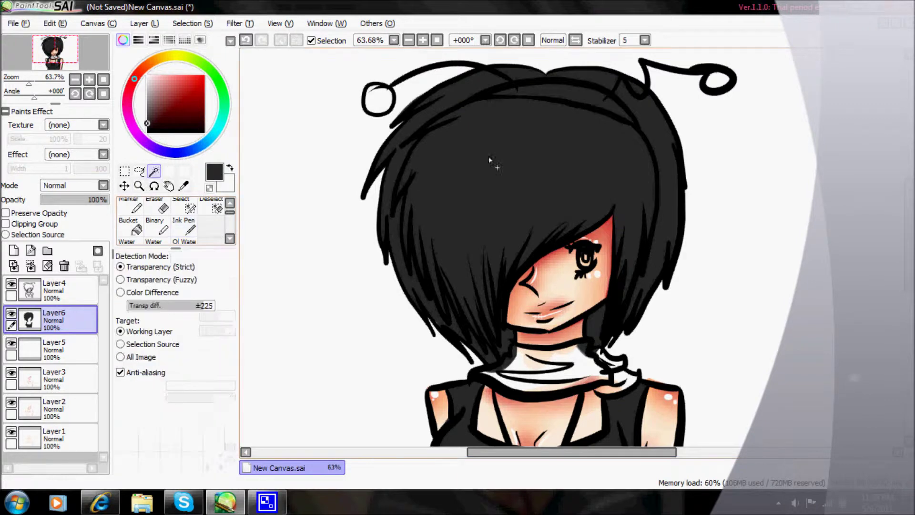
pyautogui.click(408, 195)
pyautogui.hotkey('ctrl', 'shift', 'n')
pyautogui.press('n')
pyautogui.moveTo(270, 200)
pyautogui.mouseDown()
pyautogui.moveTo(514, 238)
pyautogui.moveTo(464, 207)
pyautogui.moveTo(551, 244)
pyautogui.moveTo(598, 310)
pyautogui.moveTo(505, 336)
pyautogui.mouseUp()
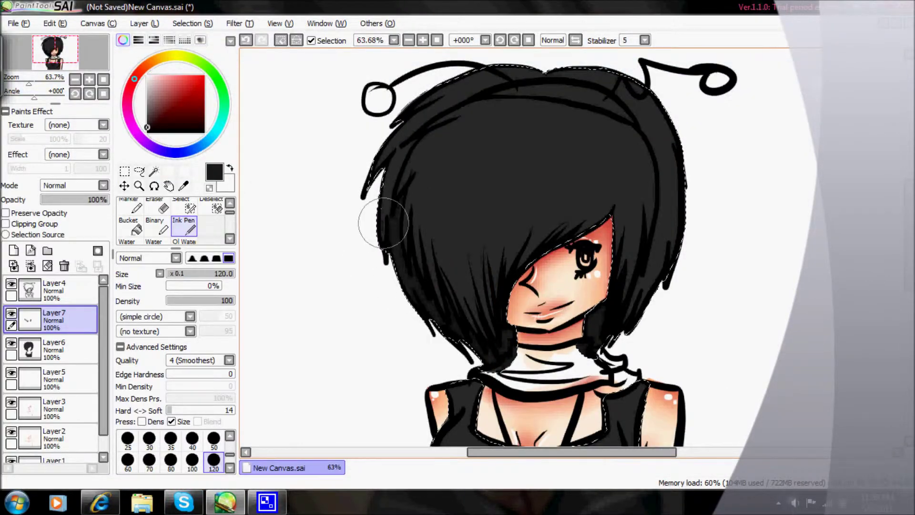
pyautogui.moveTo(384, 222)
pyautogui.mouseDown()
pyautogui.moveTo(381, 143)
pyautogui.moveTo(453, 98)
pyautogui.moveTo(553, 72)
pyautogui.moveTo(656, 137)
pyautogui.moveTo(673, 195)
pyautogui.moveTo(646, 286)
pyautogui.moveTo(588, 210)
pyautogui.moveTo(485, 333)
pyautogui.moveTo(419, 259)
pyautogui.moveTo(613, 106)
pyautogui.moveTo(479, 193)
pyautogui.moveTo(529, 115)
pyautogui.mouseUp()
# - Add pure black strand shadows across the hair on another new layer
pyautogui.click(147, 132)
pyautogui.click(13, 250)
pyautogui.moveTo(581, 209)
pyautogui.mouseDown()
pyautogui.moveTo(562, 229)
pyautogui.moveTo(512, 149)
pyautogui.moveTo(491, 88)
pyautogui.moveTo(648, 105)
pyautogui.moveTo(619, 143)
pyautogui.moveTo(582, 95)
pyautogui.mouseUp()
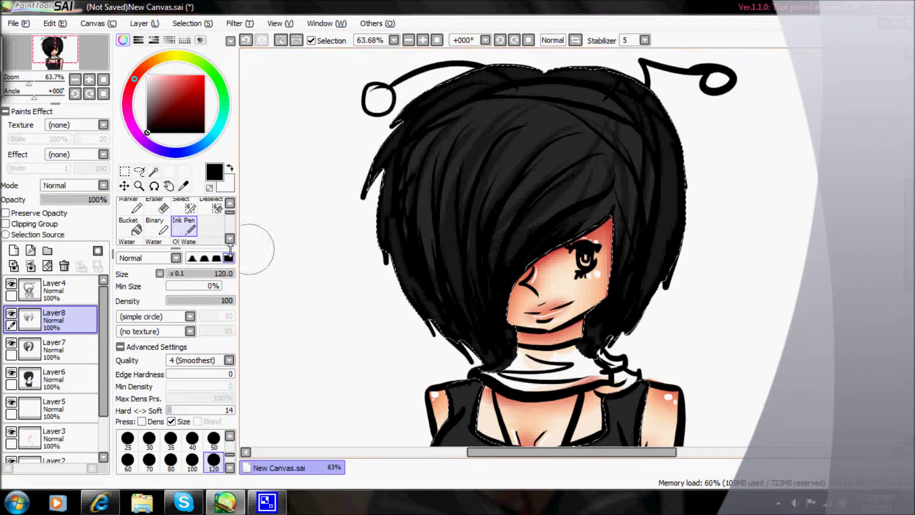
# - On a new layer, paint medium grey highlight strands through the fringe and both sides of the hair
pyautogui.click(13, 250)
pyautogui.moveTo(548, 214); pyautogui.dragTo(595, 200)
pyautogui.hotkey('ctrl', 'z')
pyautogui.keyDown('alt'); pyautogui.click(613, 192); pyautogui.keyUp('alt')
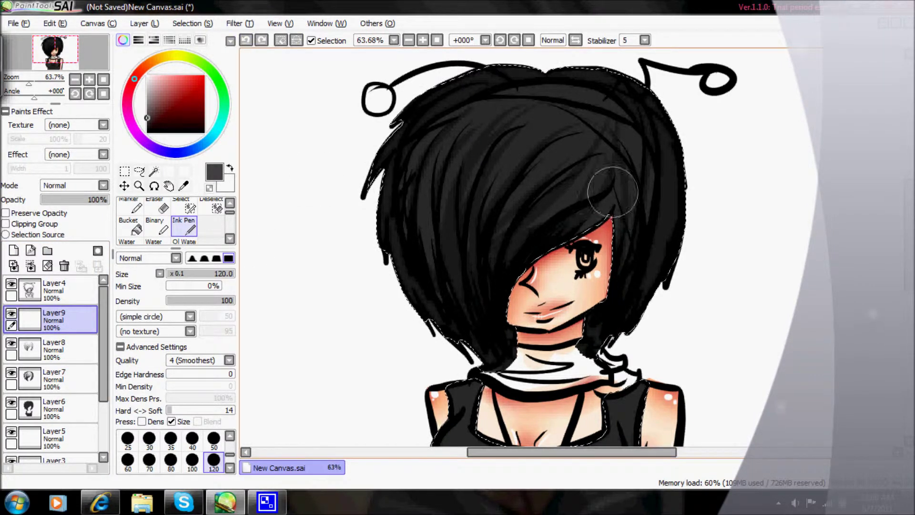
pyautogui.moveTo(534, 186); pyautogui.dragTo(496, 296)
pyautogui.moveTo(457, 210); pyautogui.dragTo(425, 315)
pyautogui.moveTo(641, 157); pyautogui.dragTo(628, 266)
# - Paint bright red streaks in the fringe and the side lock by the eye on a new layer
pyautogui.click(14, 250)
pyautogui.click(204, 75)
pyautogui.moveTo(566, 204); pyautogui.dragTo(507, 267)
pyautogui.moveTo(448, 139); pyautogui.dragTo(472, 309)
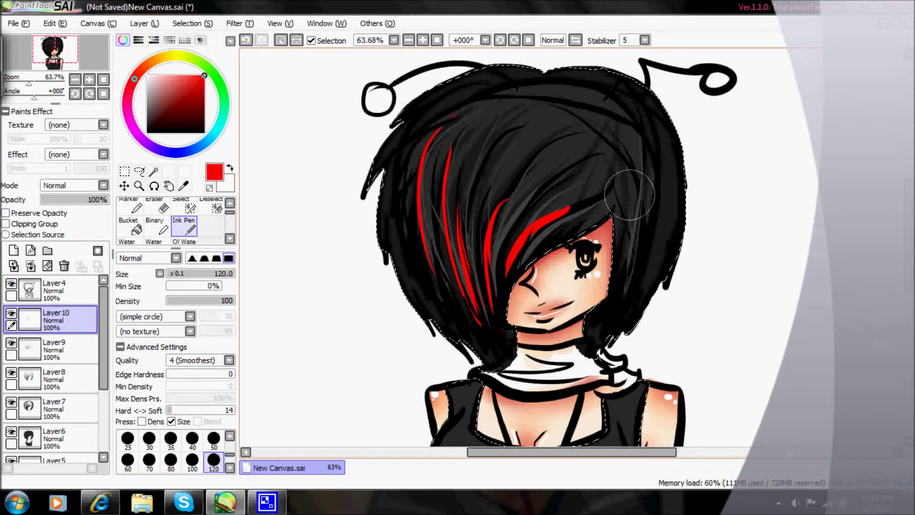
pyautogui.moveTo(641, 143); pyautogui.dragTo(622, 267)
# - On a new layer, draw thin near-white shine lines across the hair and along its sides at brush size 20
pyautogui.click(14, 250)
pyautogui.click(147, 78)
pyautogui.press('[')
pyautogui.press('[')
pyautogui.press('[')
pyautogui.press('[')
pyautogui.press('[')
pyautogui.press('[')
pyautogui.press('[')
pyautogui.press('[')
pyautogui.press('[')
pyautogui.press('[')
pyautogui.moveTo(414, 172)
pyautogui.mouseDown()
pyautogui.moveTo(596, 170)
pyautogui.moveTo(641, 177)
pyautogui.mouseUp()
pyautogui.moveTo(451, 292); pyautogui.dragTo(496, 277)
pyautogui.moveTo(627, 267); pyautogui.dragTo(636, 262)
pyautogui.moveTo(651, 95); pyautogui.dragTo(671, 219)
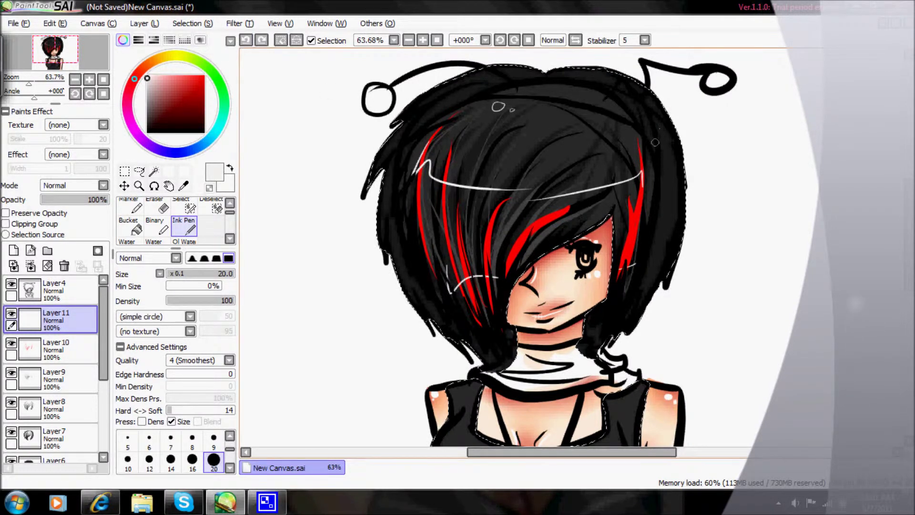
pyautogui.moveTo(386, 141); pyautogui.dragTo(385, 212)
pyautogui.click(211, 206)
pyautogui.moveTo(429, 119); pyautogui.dragTo(643, 286)
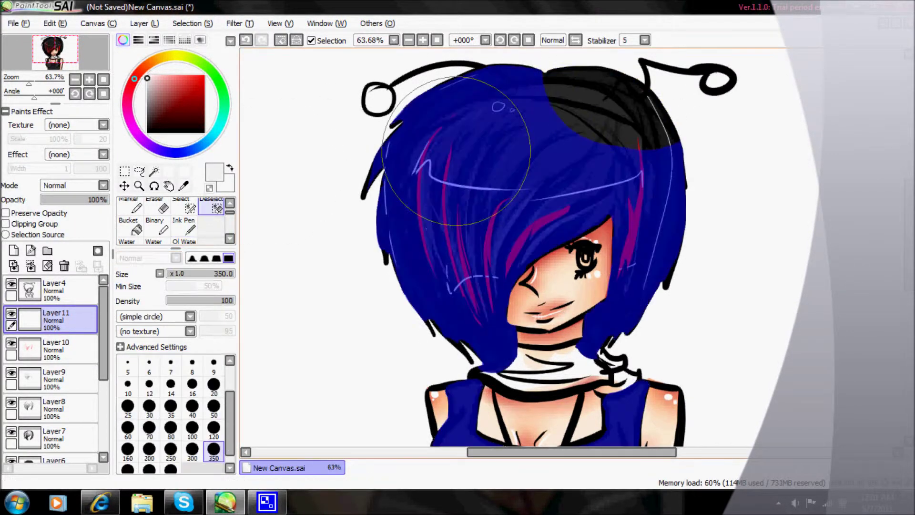
pyautogui.moveTo(643, 143); pyautogui.dragTo(405, 286)
pyautogui.hotkey('ctrl', 'shift', 'n')
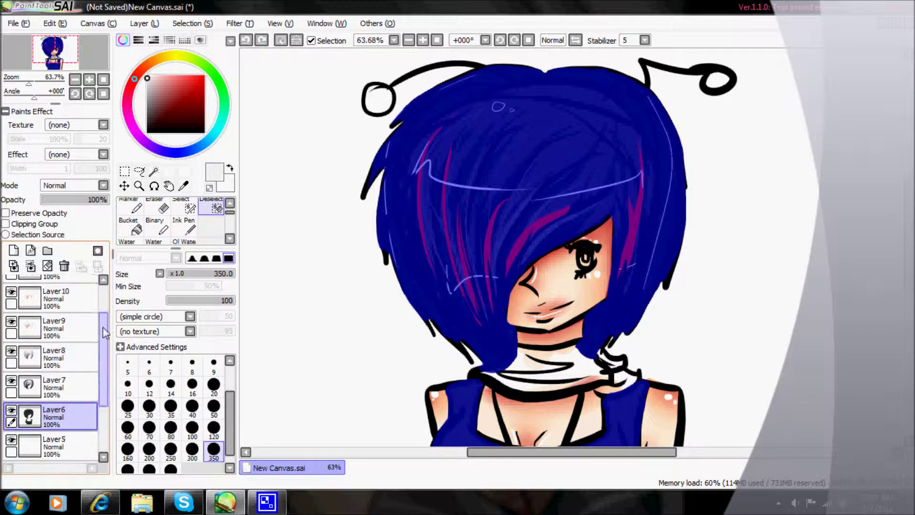
pyautogui.scroll(-3, 52, 372)
pyautogui.hotkey('ctrl', 'z')
# - On Layer7, paint near-black size 50 shading on the tank top and soften it with Blur
pyautogui.click(54, 348)
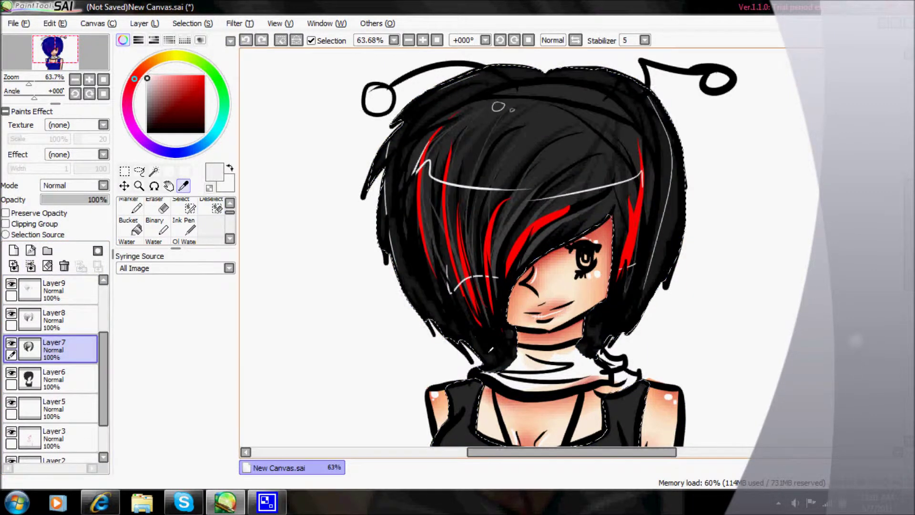
pyautogui.click(183, 229)
pyautogui.scroll(-5, 678, 379)
pyautogui.press(']')
pyautogui.press(']')
pyautogui.press(']')
pyautogui.press(']')
pyautogui.press(']')
pyautogui.moveTo(435, 259)
pyautogui.mouseDown()
pyautogui.moveTo(516, 304)
pyautogui.moveTo(469, 279)
pyautogui.moveTo(606, 277)
pyautogui.moveTo(566, 274)
pyautogui.moveTo(541, 298)
pyautogui.mouseUp()
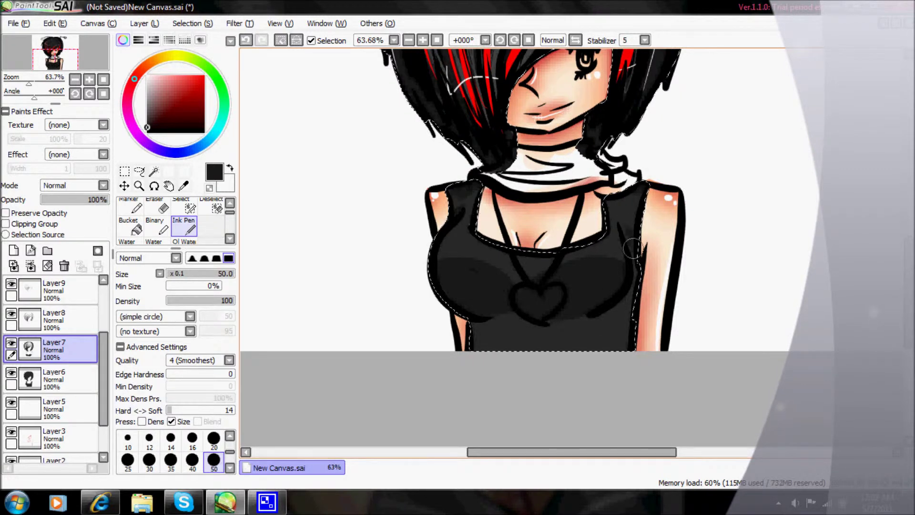
pyautogui.moveTo(625, 225); pyautogui.dragTo(589, 316)
pyautogui.press('b')
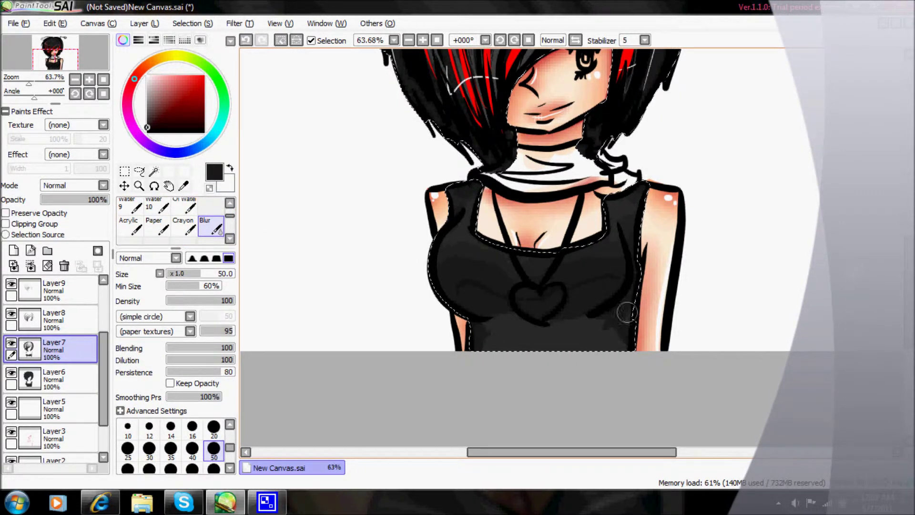
# - Deepen the tank top with blurred black shadows under the bust and paint near-white highlight strokes above it on Layer11
pyautogui.press('g')
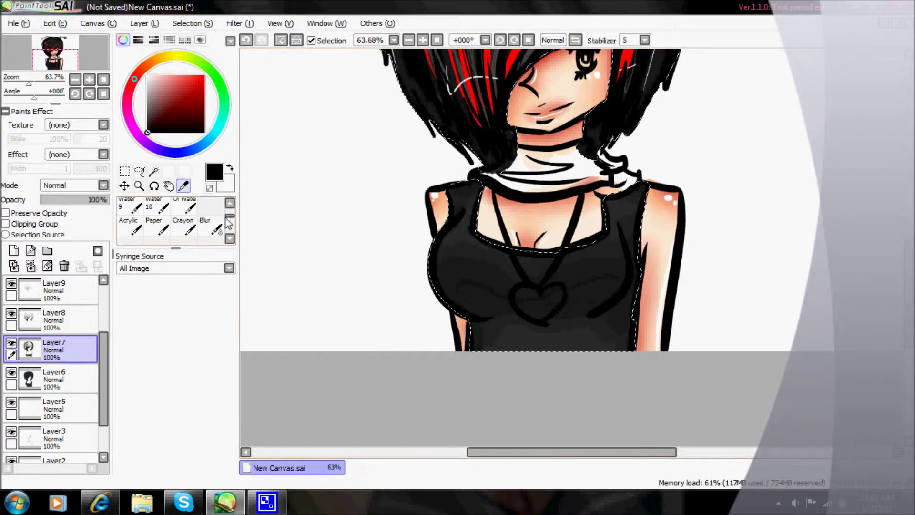
pyautogui.press('n')
pyautogui.press('b')
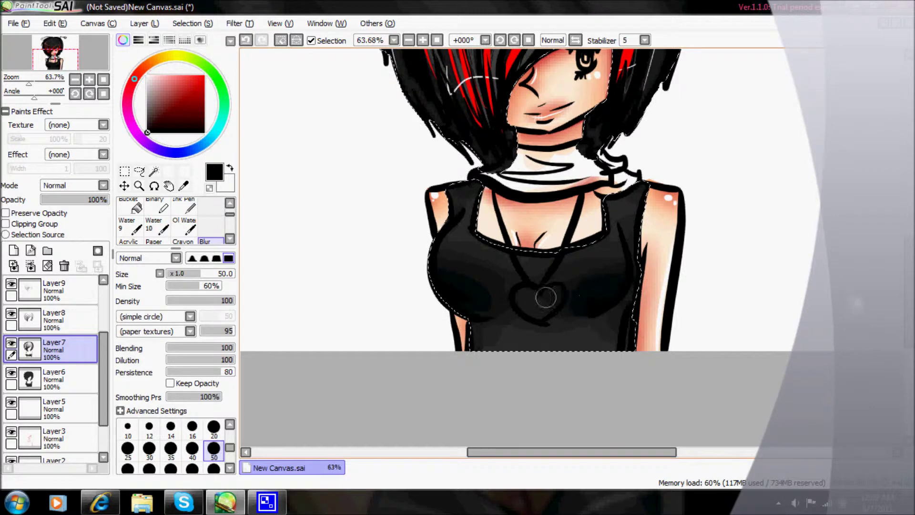
pyautogui.press('n')
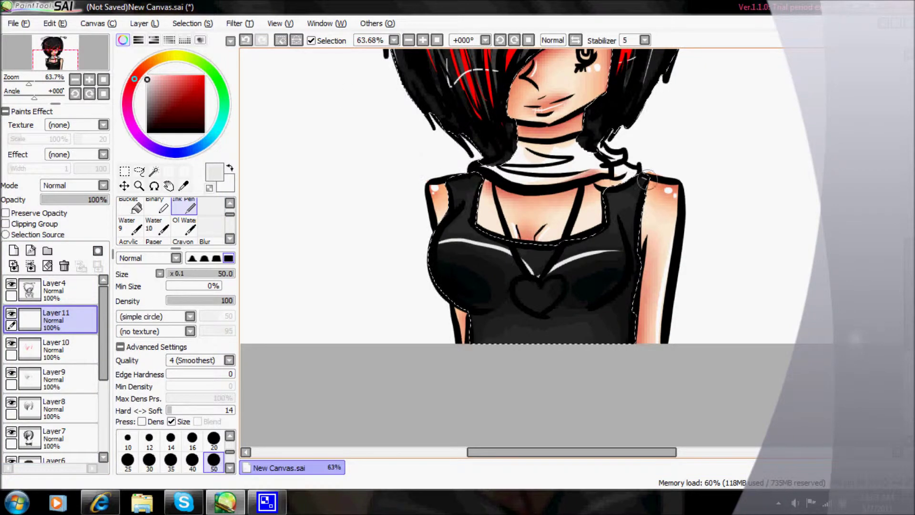
# - Clear the selection and fill the scarf with bright red at brush size 50, erasing any overspill
pyautogui.scroll(3, 538, 248)
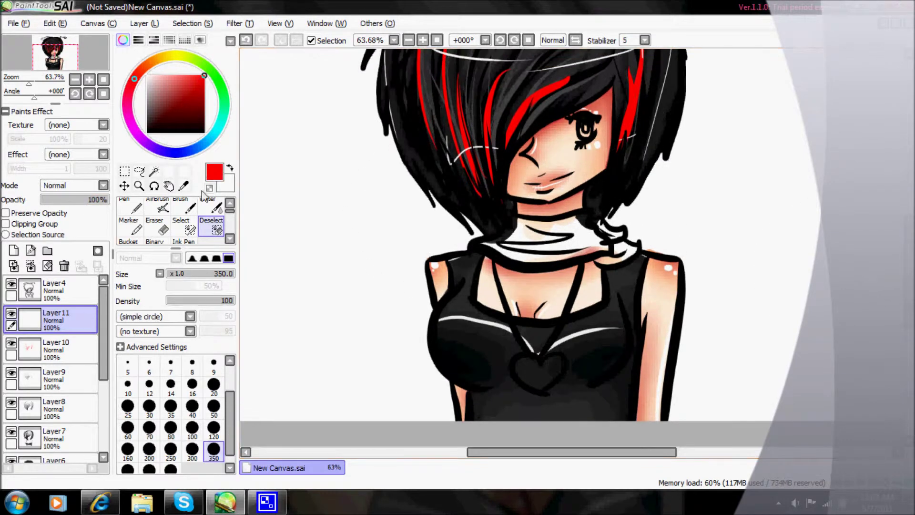
pyautogui.scroll(-2, 204, 196)
pyautogui.click(184, 210)
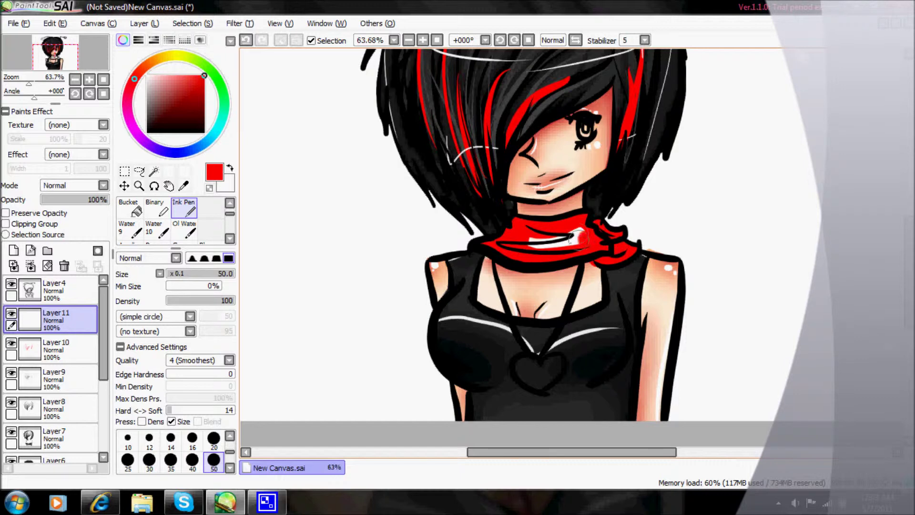
pyautogui.press('e')
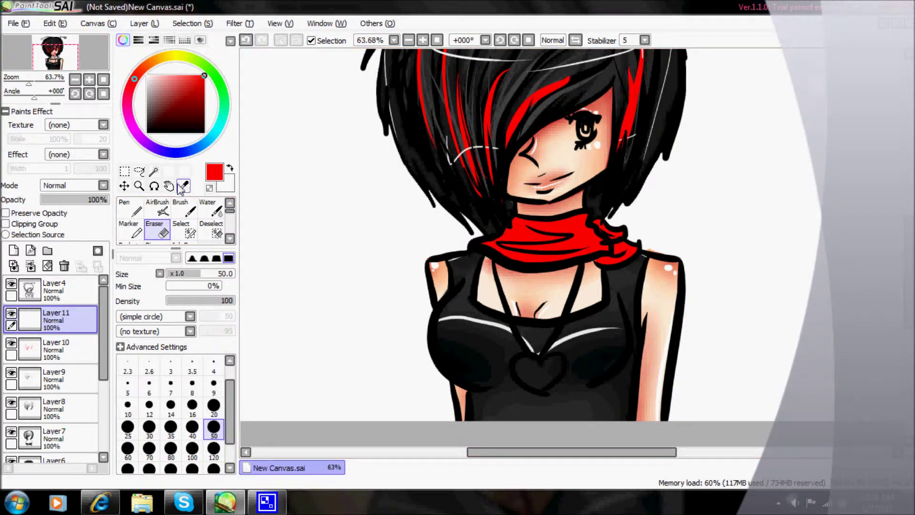
# - Select the red scarf, paint progressively darker red shadows along its folds, and soften them with Blur
pyautogui.click(154, 171)
pyautogui.click(317, 259)
pyautogui.press('n')
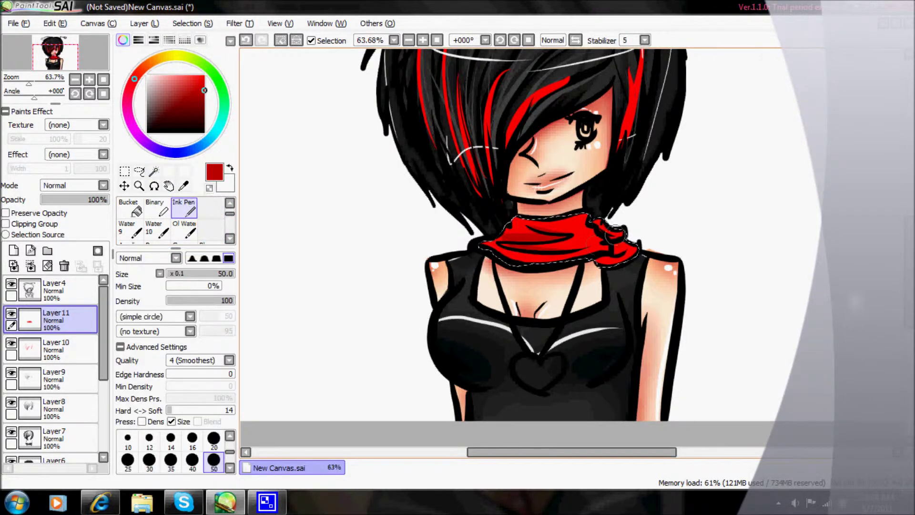
pyautogui.press('b')
pyautogui.keyDown('alt'); pyautogui.click(605, 222); pyautogui.keyUp('alt')
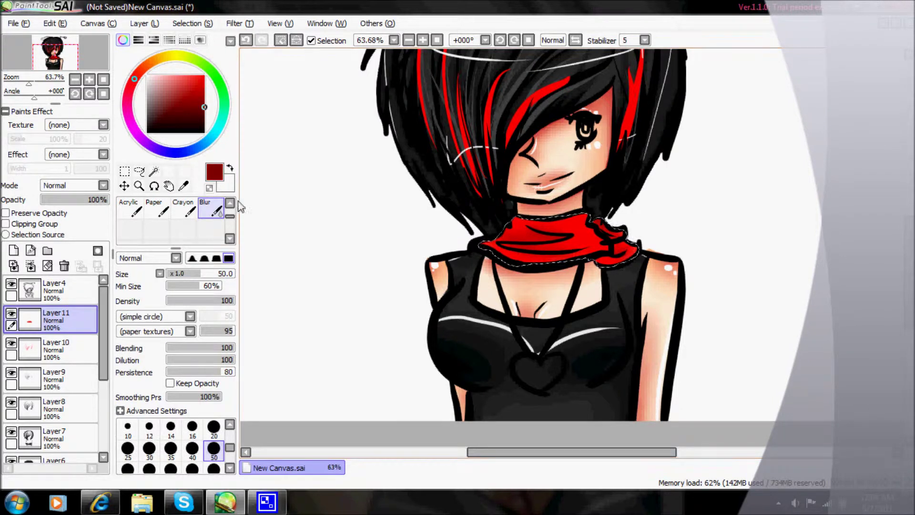
pyautogui.press('n')
pyautogui.press('b')
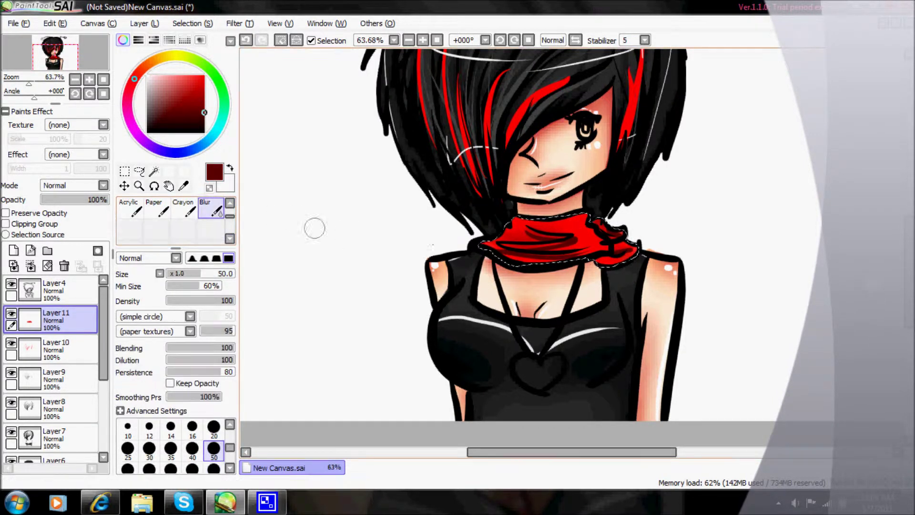
# - Paint white highlights on the scarf on a new layer with the size 50 Ink Pen and clear the selection
pyautogui.click(190, 209)
pyautogui.click(13, 250)
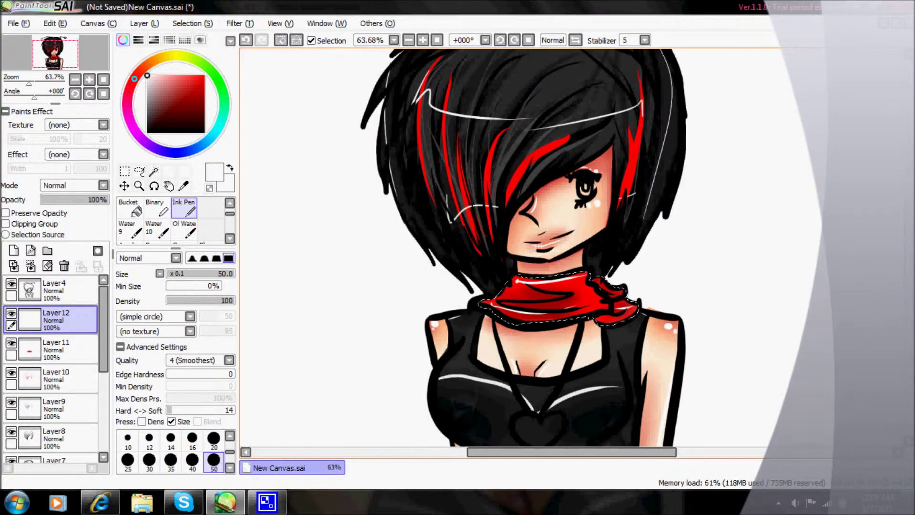
pyautogui.click(211, 232)
pyautogui.moveTo(265, 194); pyautogui.dragTo(548, 157)
pyautogui.scroll(4, 524, 238)
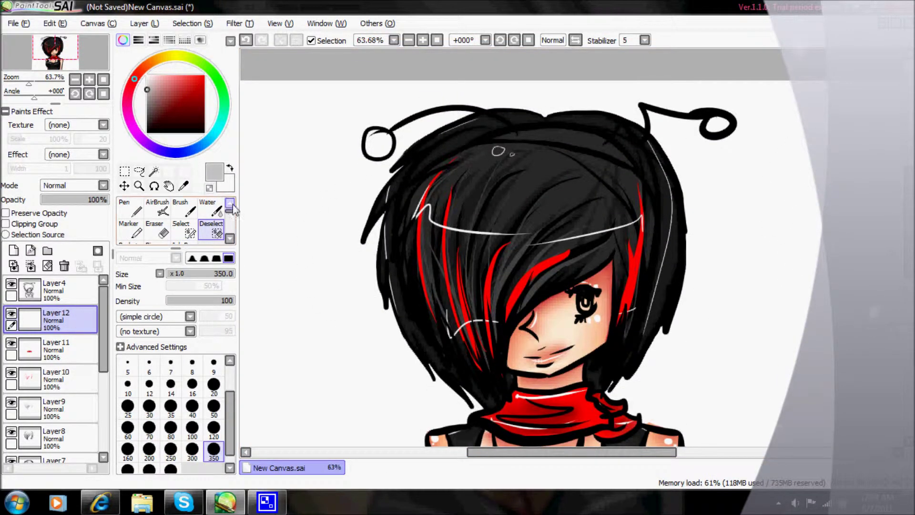
# - Fill the headband and both antenna balls with light grey using the size 50 Ink Pen, erasing any overspill
pyautogui.scroll(-2, 200, 219)
pyautogui.click(185, 223)
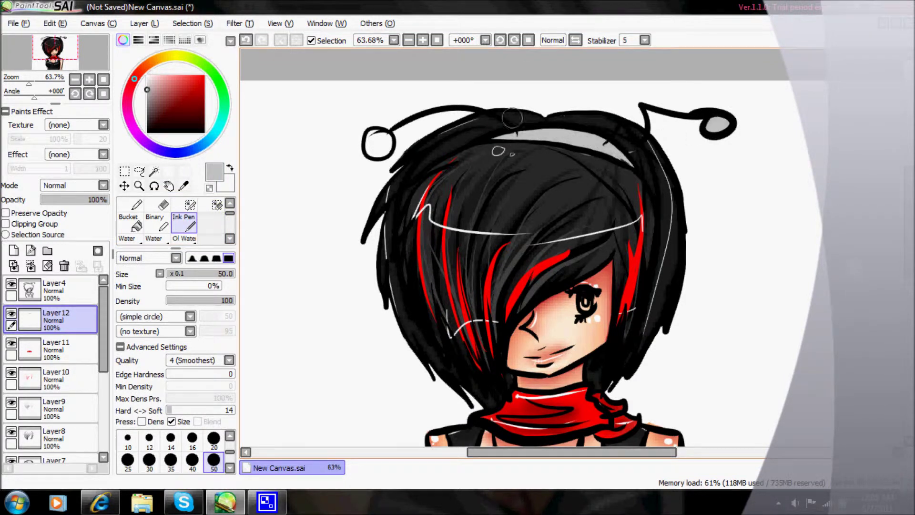
pyautogui.press('e')
pyautogui.press('e')
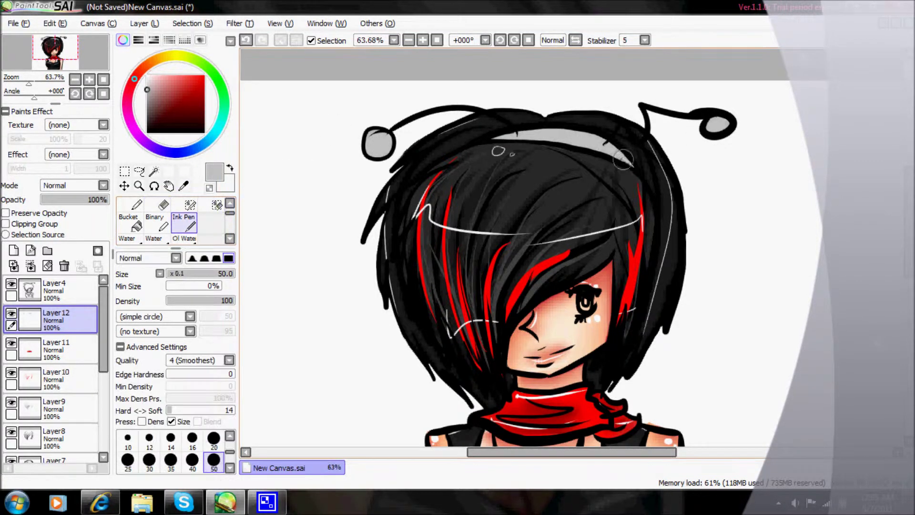
# - Select the grey headband and antenna balls, shade them with progressively darker grey, using a new layer for the darkest tone, and soften with Blur
pyautogui.press('w')
pyautogui.click(548, 143)
pyautogui.click(146, 100)
pyautogui.press('n')
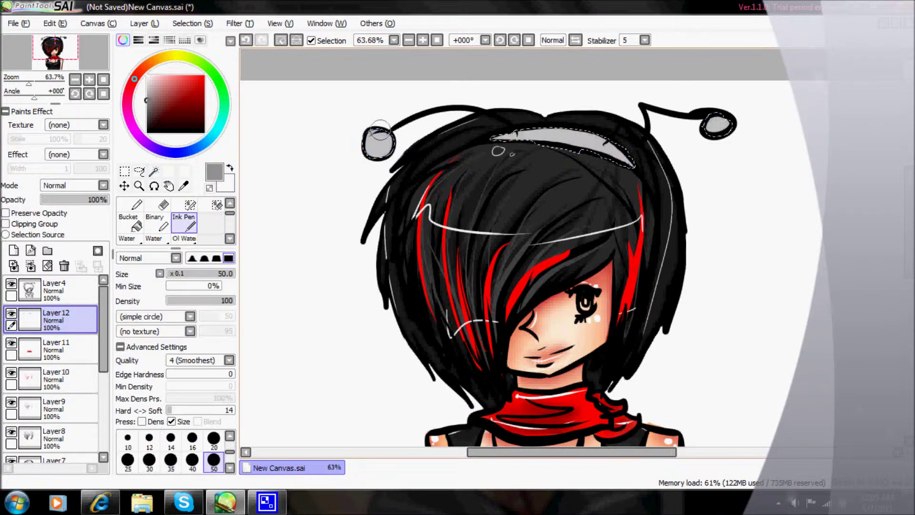
pyautogui.press('b')
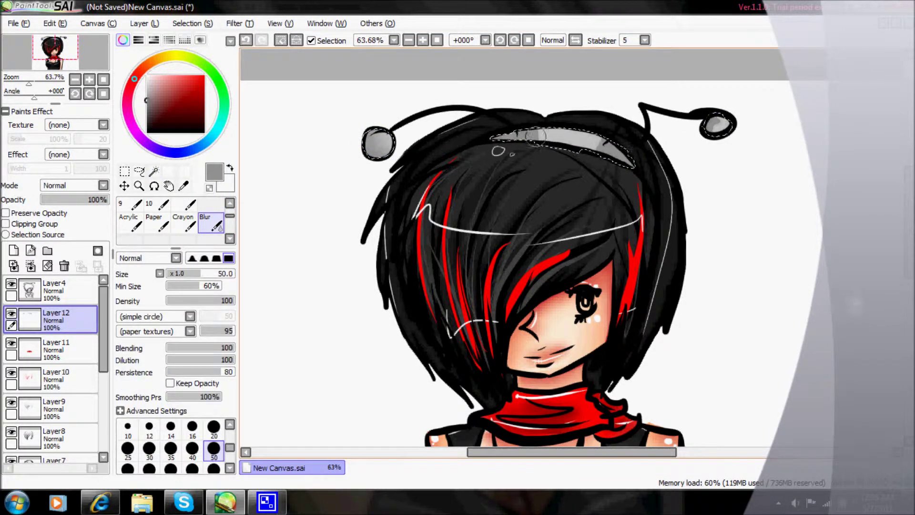
pyautogui.hotkey('ctrl', 'shift', 'n')
pyautogui.keyDown('alt'); pyautogui.click(379, 143); pyautogui.keyUp('alt')
pyautogui.press('n')
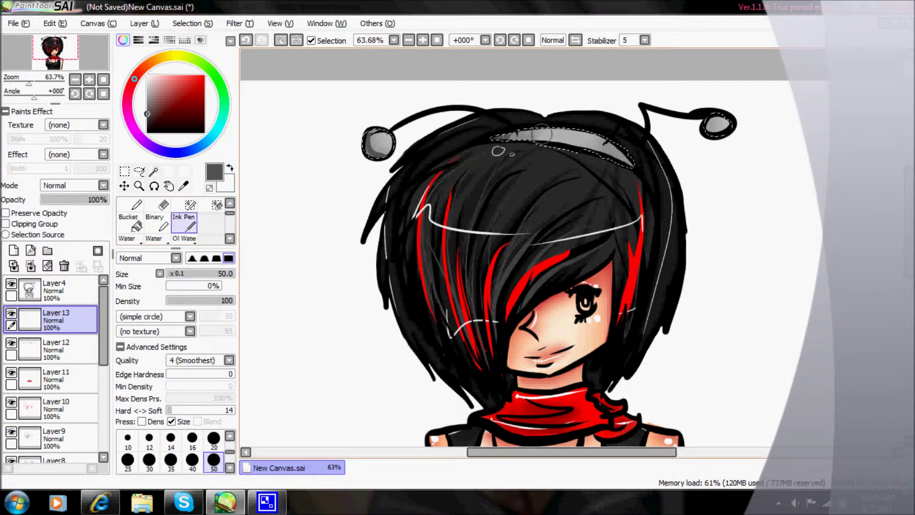
pyautogui.press('b')
# - Paint near-white highlights on the headband and antenna balls on a new layer with the Ink Pen and clear the selection
pyautogui.hotkey('ctrl', 'shift', 'n')
pyautogui.keyDown('alt'); pyautogui.click(719, 123); pyautogui.keyUp('alt')
pyautogui.press('n')
pyautogui.moveTo(552, 138); pyautogui.dragTo(569, 136)
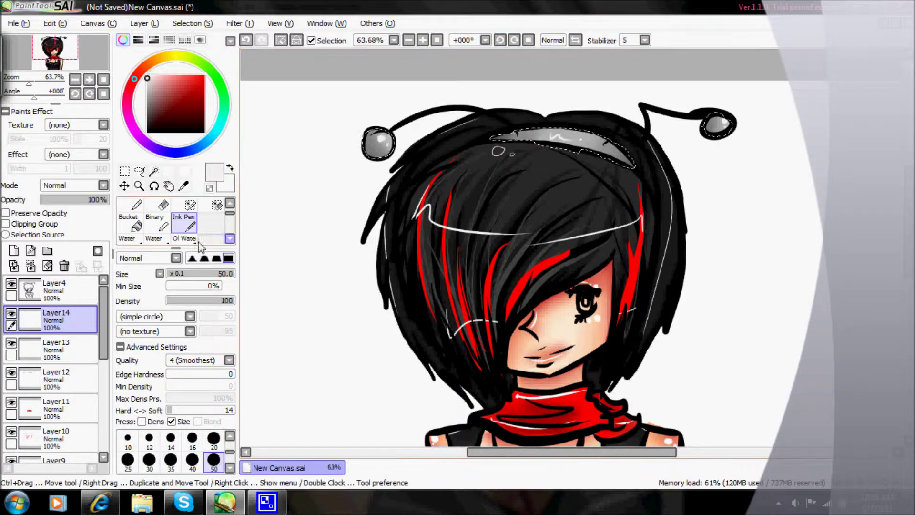
pyautogui.hotkey('ctrl', 'd')
# - Fill the heart pendant with pink on a new layer using the size 50 Ink Pen, erasing any overspill
pyautogui.press('b')
pyautogui.hotkey('ctrl', 'shift', 'n')
pyautogui.scroll(-5, 524, 286)
pyautogui.click(128, 107)
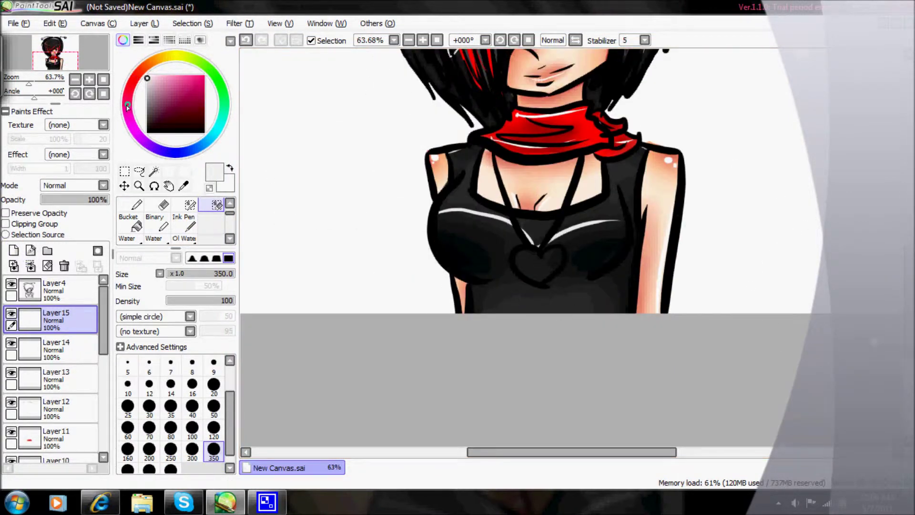
pyautogui.click(182, 75)
pyautogui.press('n')
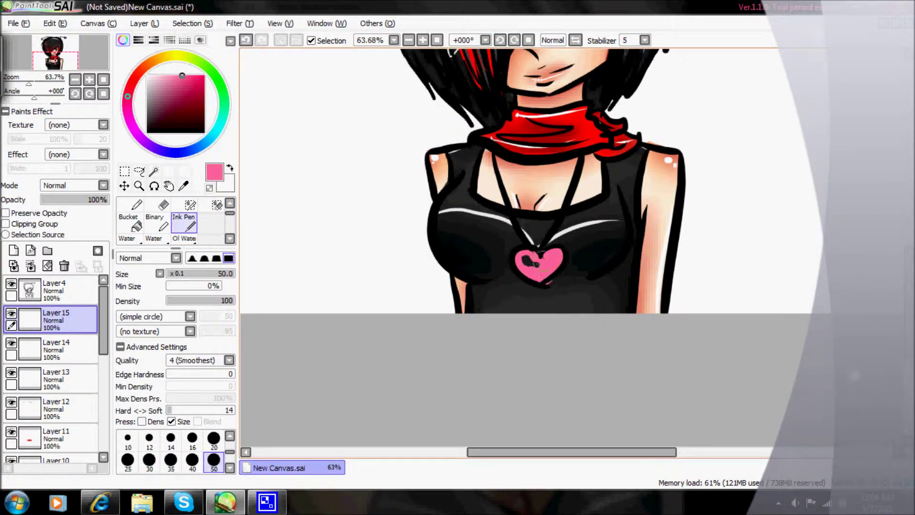
pyautogui.press('e')
pyautogui.press('n')
# - Select the pink heart, shade its edges with progressively darker pink on two new layers, and soften them with Blur
pyautogui.press('w')
pyautogui.click(539, 262)
pyautogui.click(189, 82)
pyautogui.hotkey('ctrl', 'shift', 'n')
pyautogui.press('n')
pyautogui.press('b')
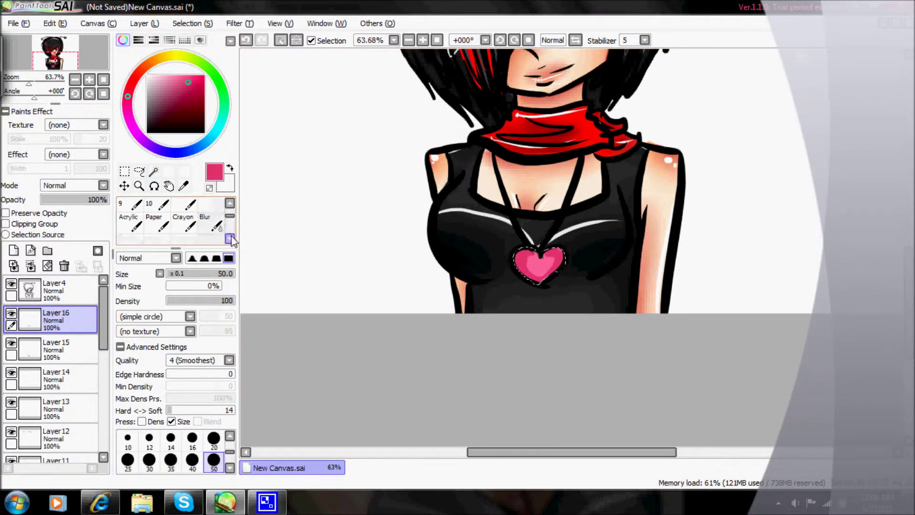
pyautogui.press('n')
pyautogui.hotkey('ctrl', 'shift', 'n')
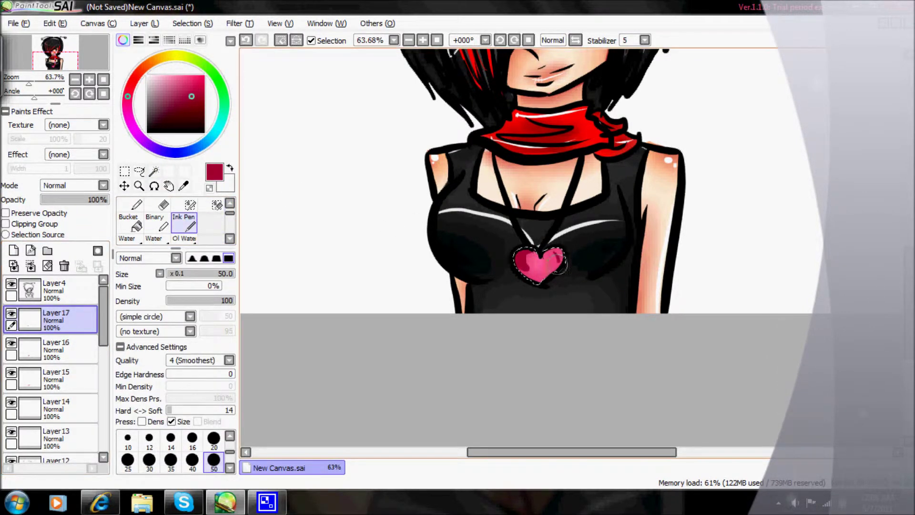
pyautogui.press('b')
# - Paint white highlights on the heart pendant on a new layer with the Ink Pen and clear the selection
pyautogui.hotkey('ctrl', 'shift', 'n')
pyautogui.click(228, 188)
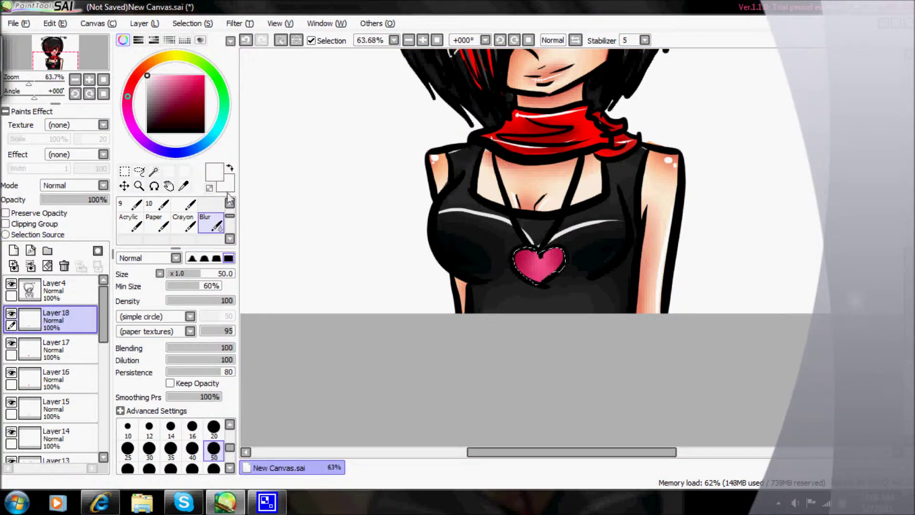
pyautogui.press('n')
pyautogui.scroll(5, 538, 238)
pyautogui.press('b')
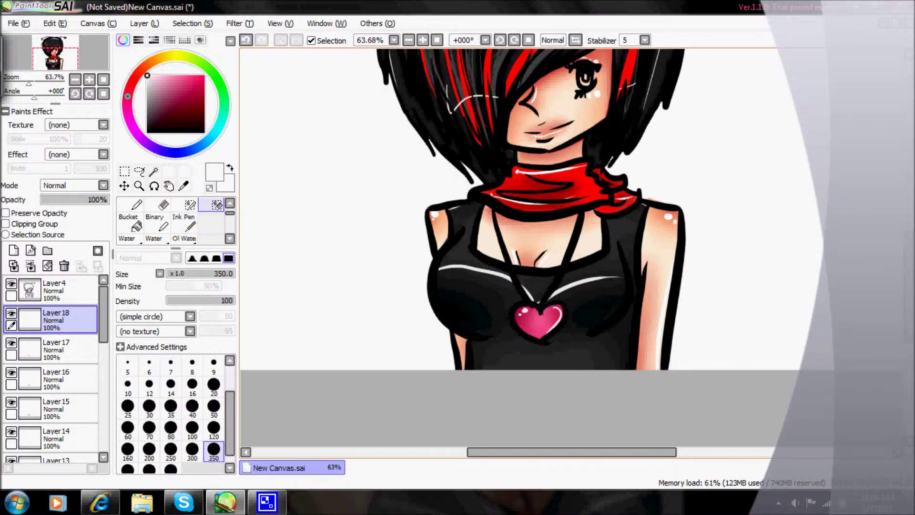
# - Colour the iris pink on a new layer, then select the eye and shade its white in light grey and the iris in deeper pink with Blur
pyautogui.hotkey('ctrl', 'shift', 'n')
pyautogui.press('n')
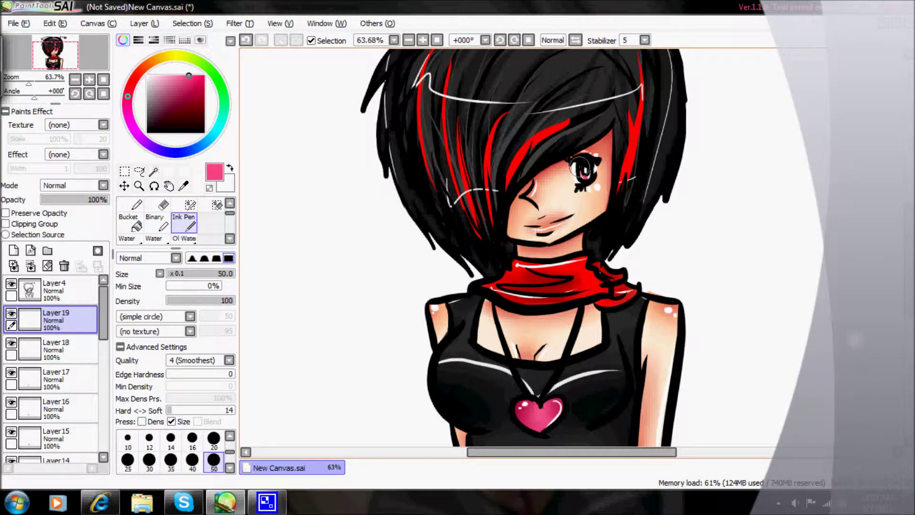
pyautogui.press('w')
pyautogui.press('n')
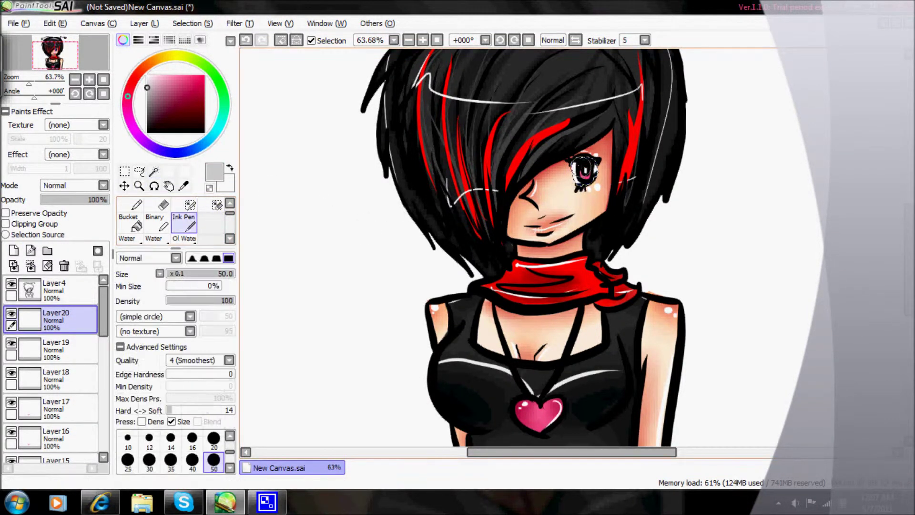
pyautogui.press('b')
pyautogui.keyDown('alt'); pyautogui.click(584, 171); pyautogui.keyUp('alt')
pyautogui.press('n')
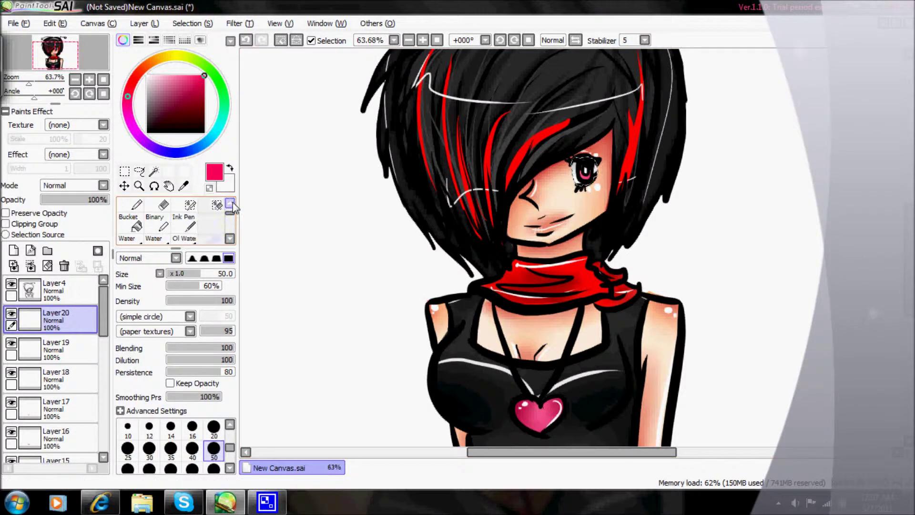
pyautogui.press('b')
# - Paint white highlights in the eye on a new layer above the line art with the size 20 Ink Pen and clear the selection
pyautogui.hotkey('ctrl', 'shift', 'n')
pyautogui.keyDown('alt'); pyautogui.click(558, 170); pyautogui.keyUp('alt')
pyautogui.press('n')
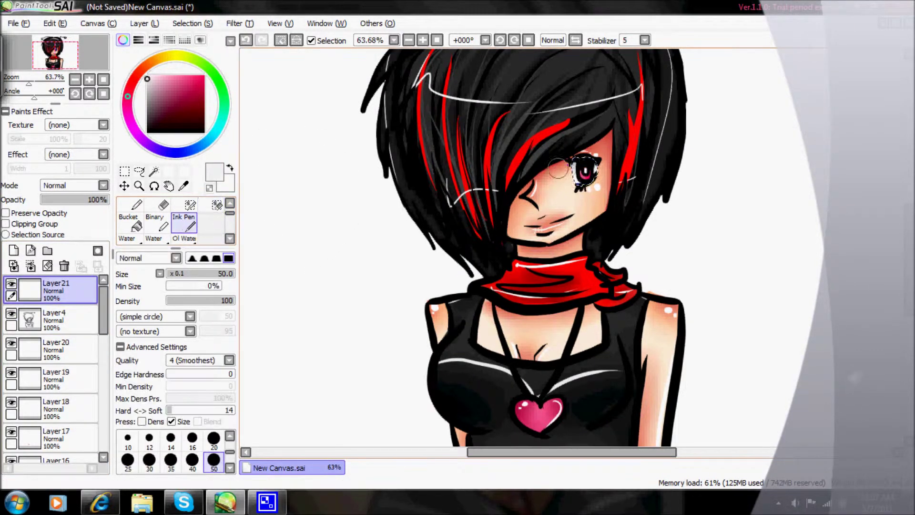
pyautogui.keyDown('alt'); pyautogui.click(584, 170); pyautogui.keyUp('alt')
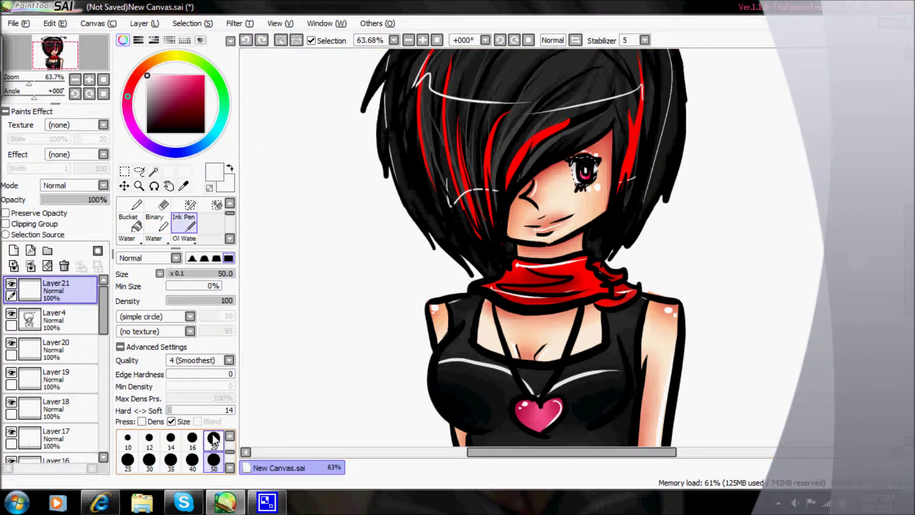
pyautogui.click(217, 205)
# - Fill a new layer beneath all the others with vivid pinkish red as the background using the Bucket
pyautogui.scroll(-2, 539, 248)
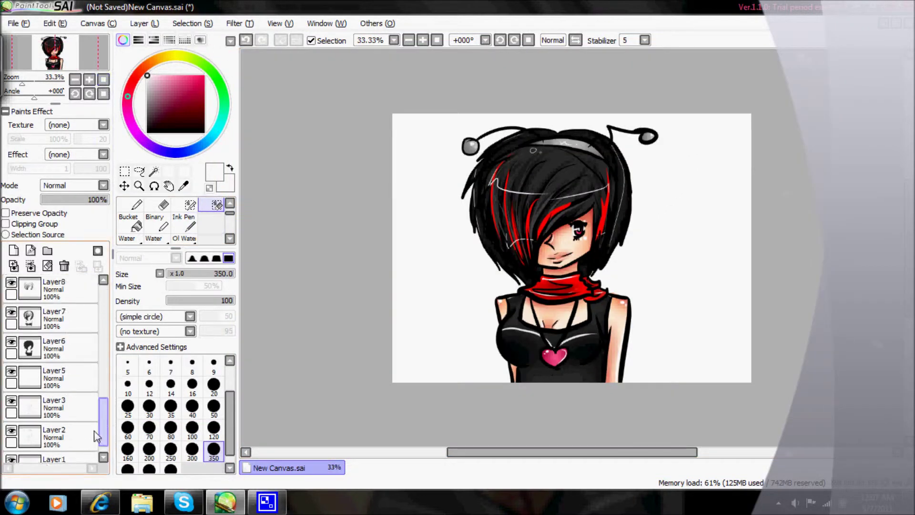
pyautogui.scroll(-3, 104, 429)
pyautogui.scroll(-1, 104, 429)
pyautogui.click(136, 208)
pyautogui.click(204, 75)
pyautogui.click(419, 238)
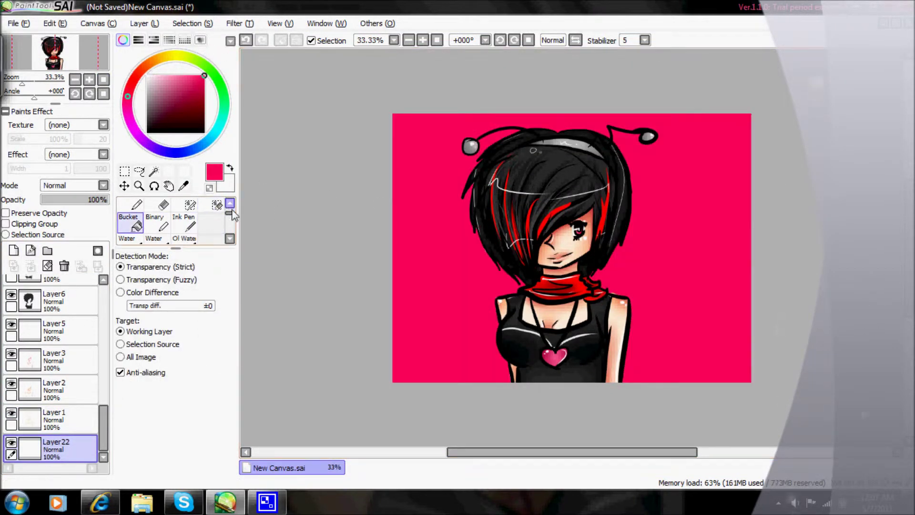
# - Paint large dark red heart outlines and smaller pale pink hearts around the girl on the background layer with the size 50 Water brush
pyautogui.scroll(2, 215, 212)
pyautogui.click(214, 212)
pyautogui.moveTo(185, 74); pyautogui.dragTo(207, 95)
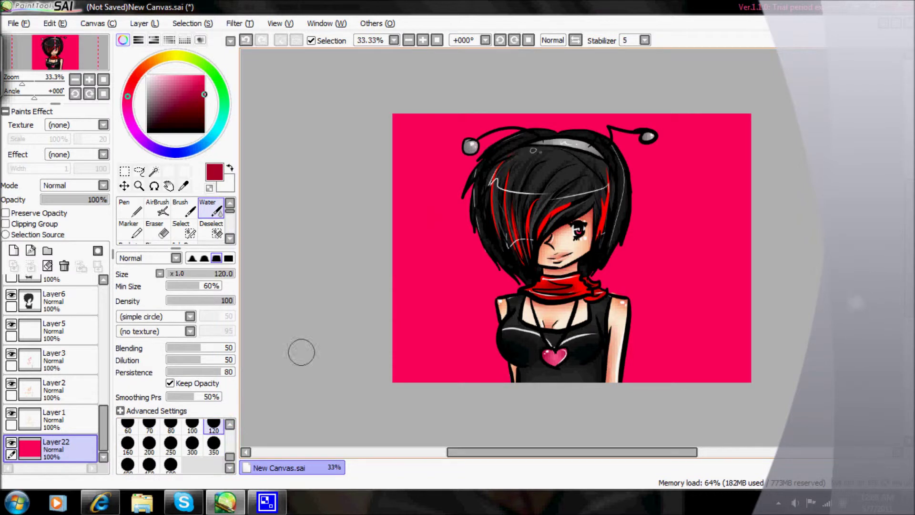
pyautogui.press('[')
pyautogui.press('[')
pyautogui.press('[')
pyautogui.press('[')
pyautogui.press('[')
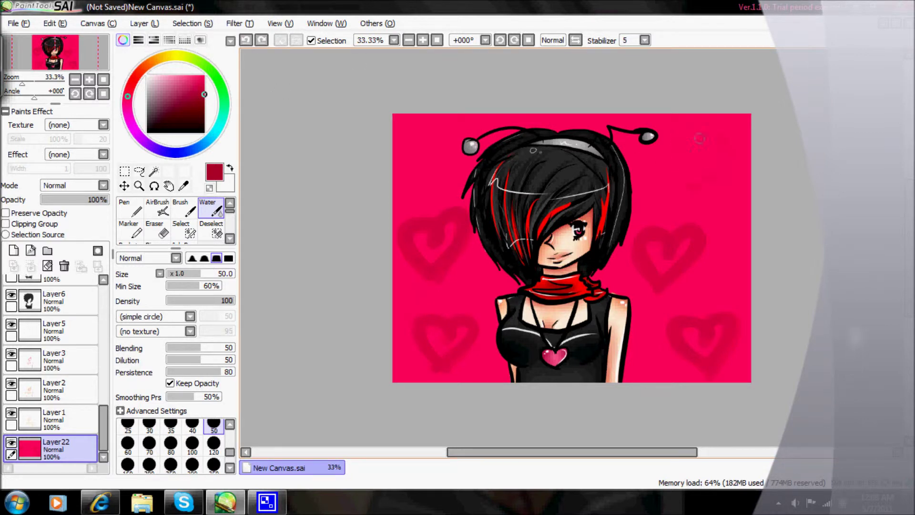
pyautogui.moveTo(448, 138); pyautogui.dragTo(432, 144)
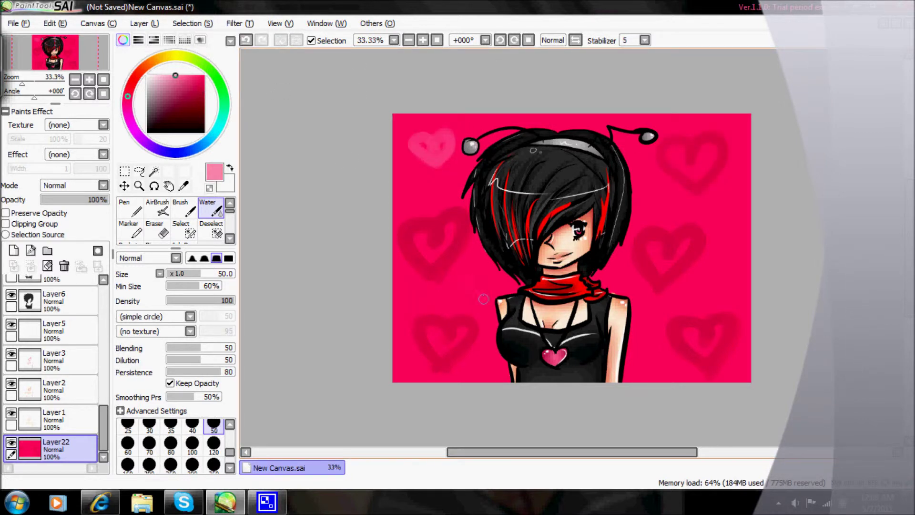
pyautogui.moveTo(653, 328); pyautogui.dragTo(649, 320)
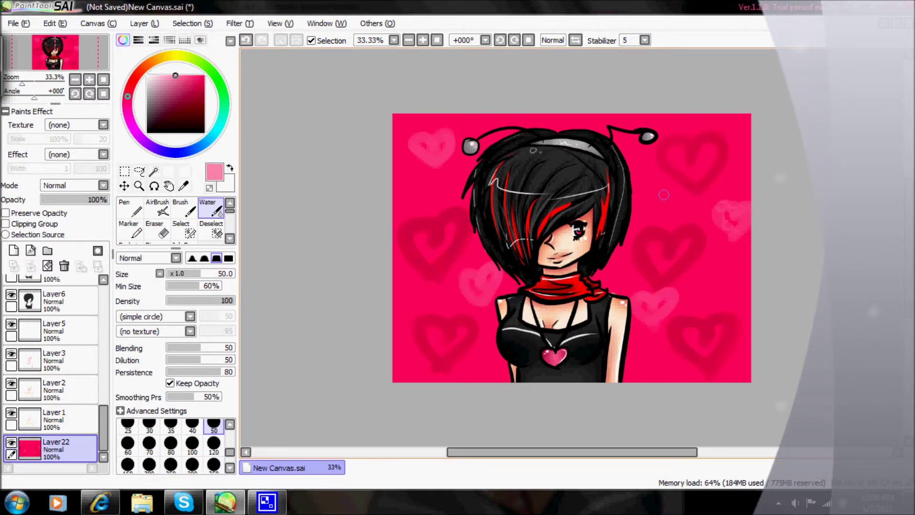
# - Dab soft white circles between the background hearts with the Water brush at size 120
pyautogui.click(147, 75)
pyautogui.click(214, 443)
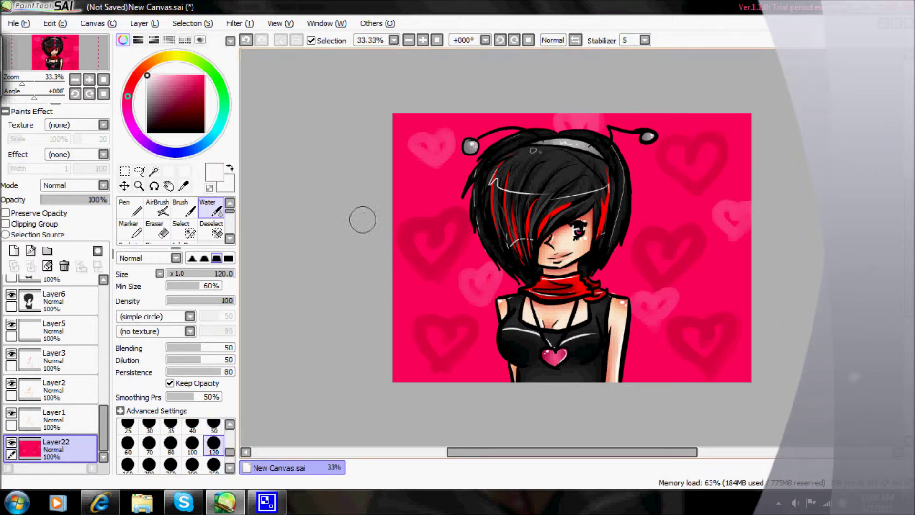
pyautogui.click(404, 188)
pyautogui.click(408, 288)
pyautogui.click(486, 364)
pyautogui.click(644, 360)
pyautogui.click(711, 279)
pyautogui.click(646, 195)
pyautogui.click(547, 124)
pyautogui.click(492, 122)
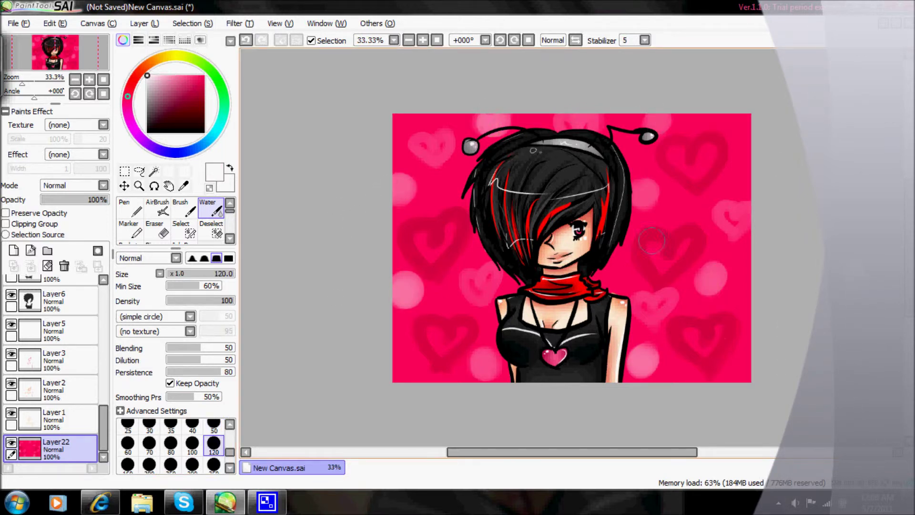
pyautogui.click(147, 113)
pyautogui.moveTo(396, 221); pyautogui.dragTo(599, 114)
pyautogui.moveTo(396, 298); pyautogui.dragTo(657, 178)
pyautogui.moveTo(631, 310); pyautogui.dragTo(752, 202)
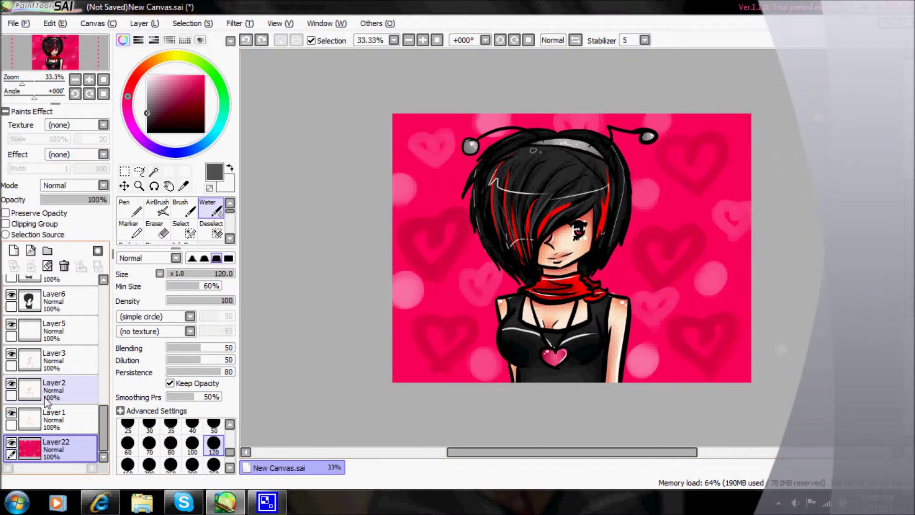
# - Paint rising diagonal dark grey streaks across the background on a new layer above it with the size 120 Water brush
pyautogui.click(14, 265)
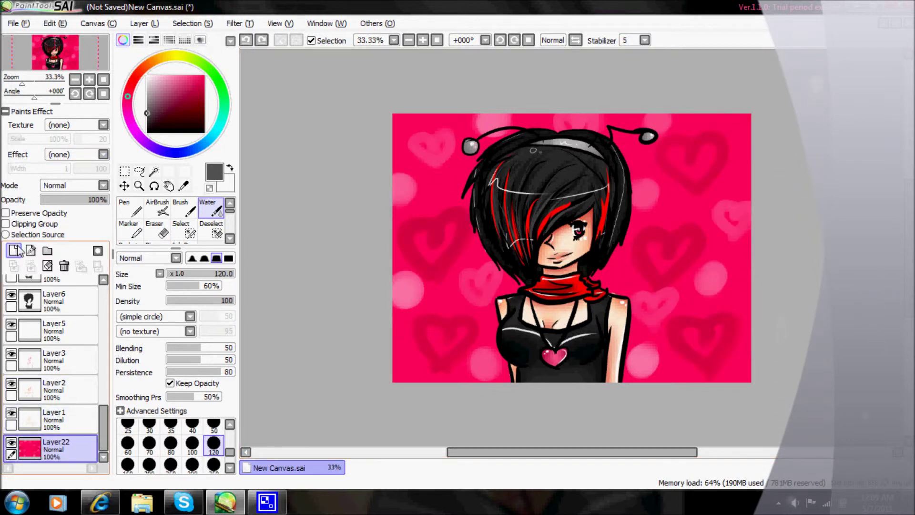
pyautogui.moveTo(393, 205); pyautogui.dragTo(453, 123)
pyautogui.moveTo(463, 291); pyautogui.dragTo(658, 181)
pyautogui.moveTo(520, 333); pyautogui.dragTo(752, 210)
pyautogui.moveTo(477, 377); pyautogui.dragTo(752, 267)
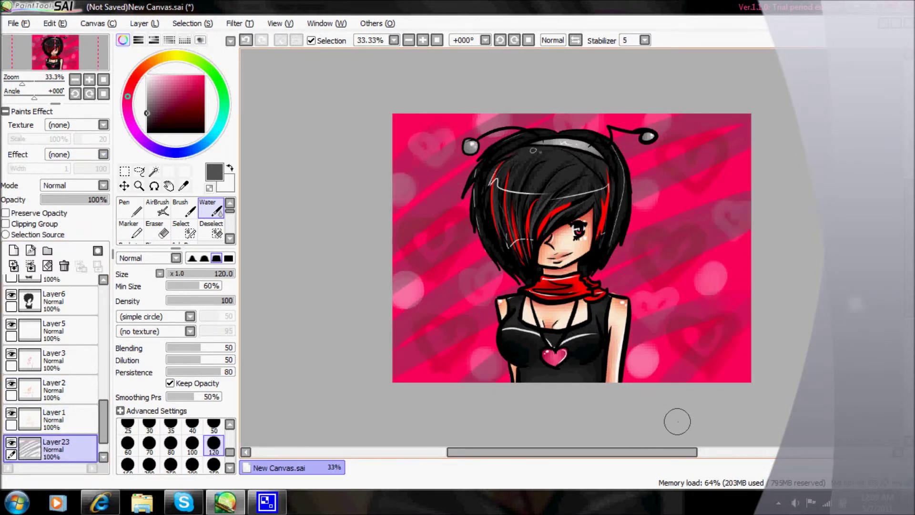
# - Cross the dark background streaks with translucent white strokes running diagonally downward
pyautogui.moveTo(396, 219); pyautogui.dragTo(496, 381)
pyautogui.moveTo(630, 205); pyautogui.dragTo(729, 329)
pyautogui.moveTo(668, 114); pyautogui.dragTo(751, 367)
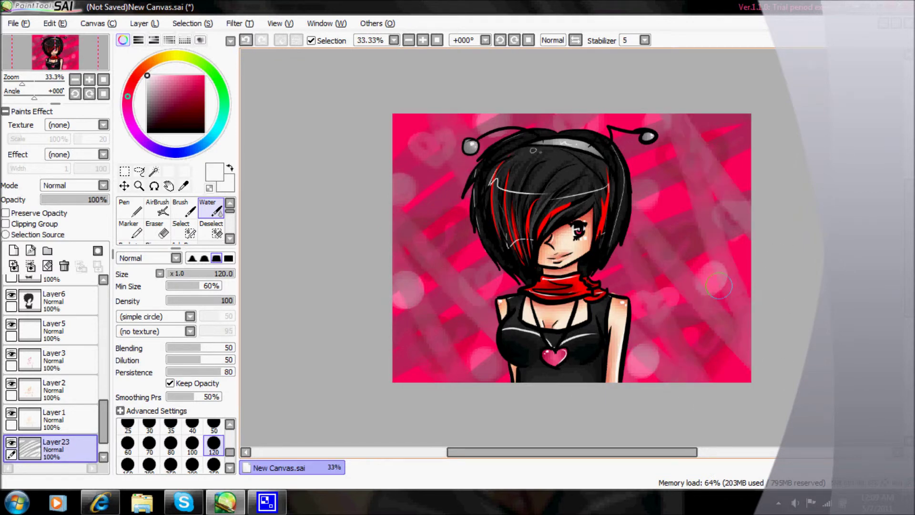
# - Return to the topmost layer, Layer21, with the white Ink Pen at size 20
pyautogui.moveTo(106, 417); pyautogui.dragTo(103, 295)
pyautogui.click(52, 289)
pyautogui.click(148, 75)
pyautogui.scroll(2, 183, 219)
pyautogui.click(184, 208)
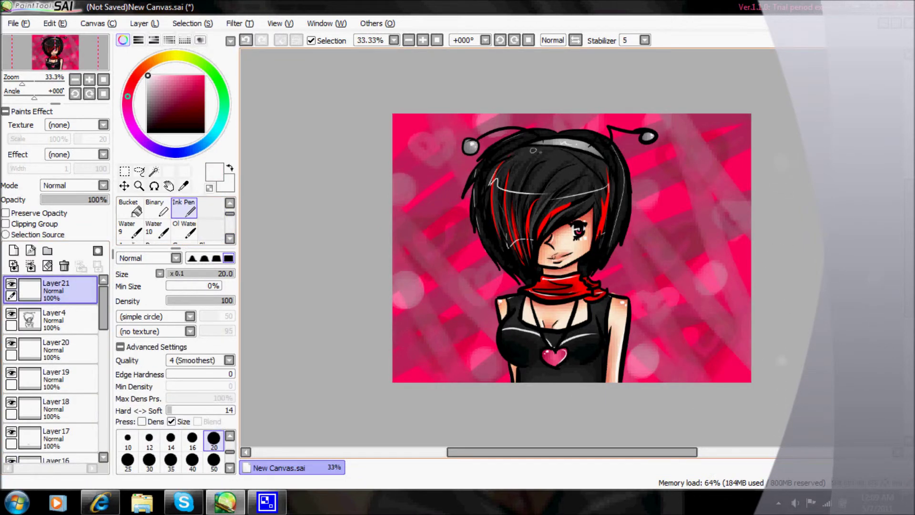